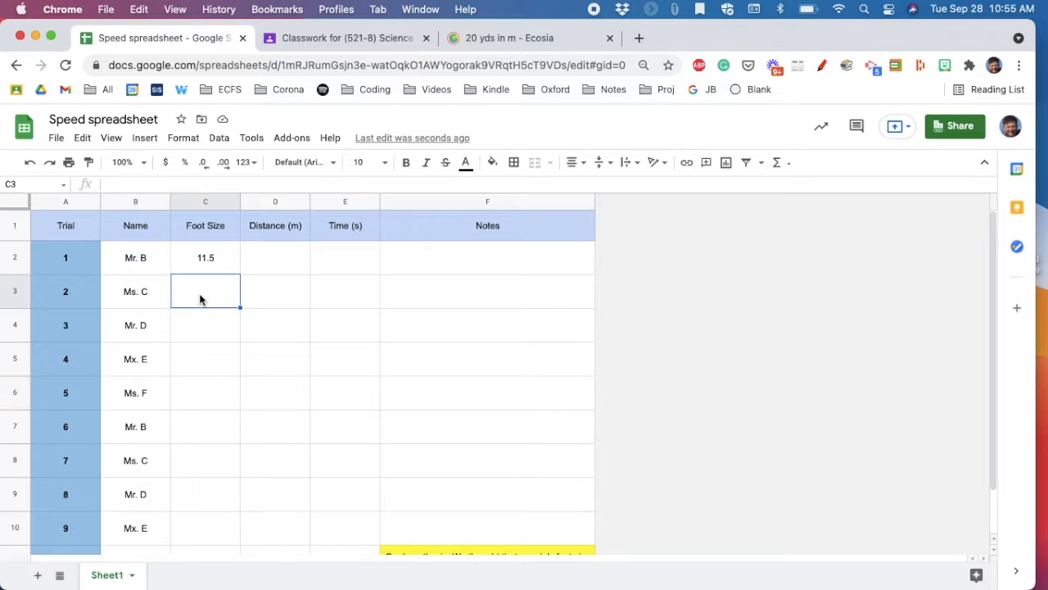
Enter foot sizes 6, 9.5, 10 and 5 for trials 2 to 5.
type("6")
key("Return")
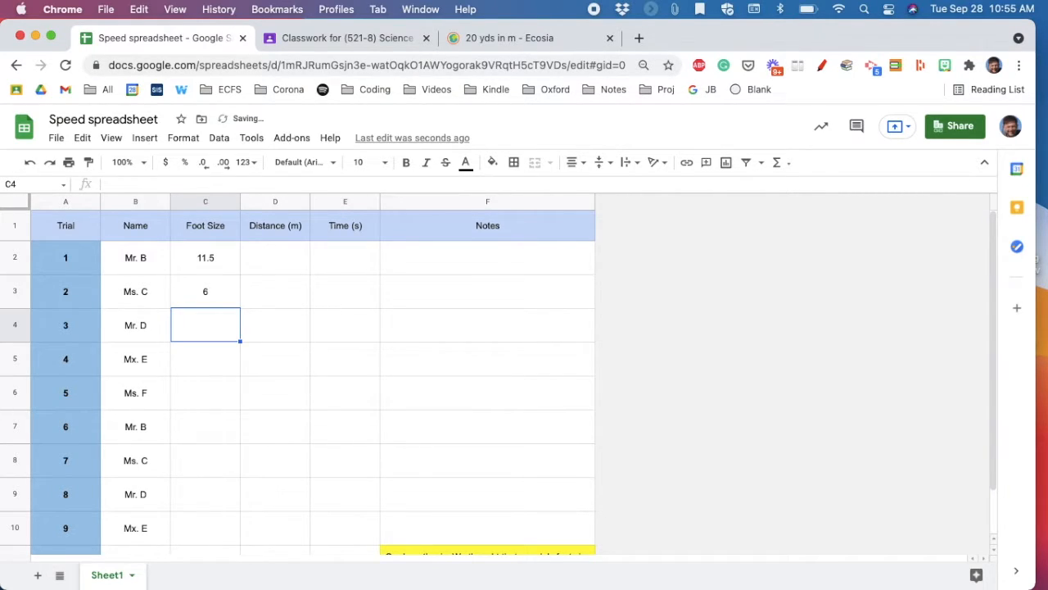
type("9.5")
key("Return")
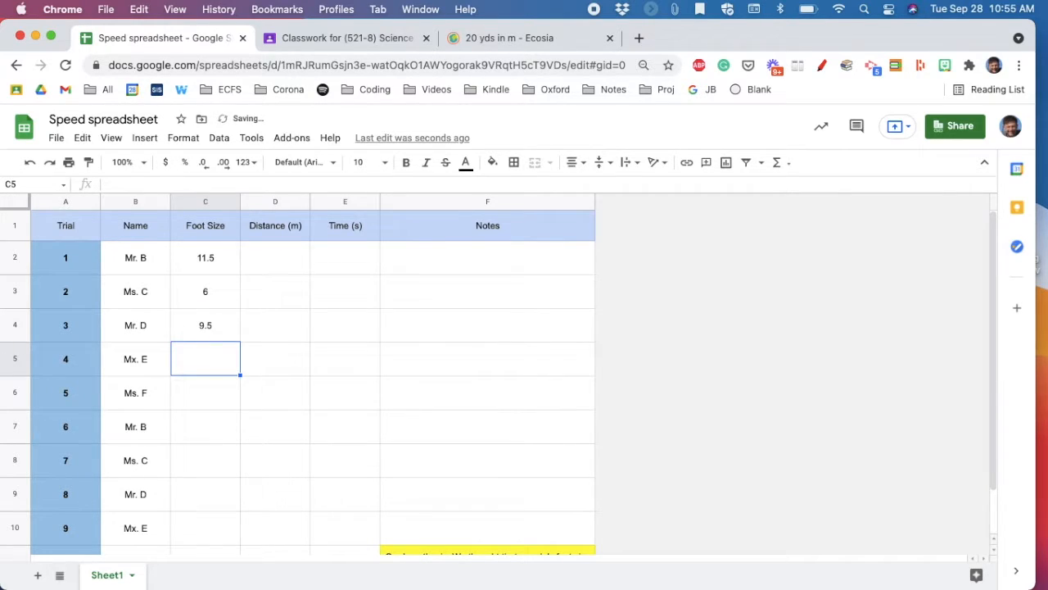
type("10")
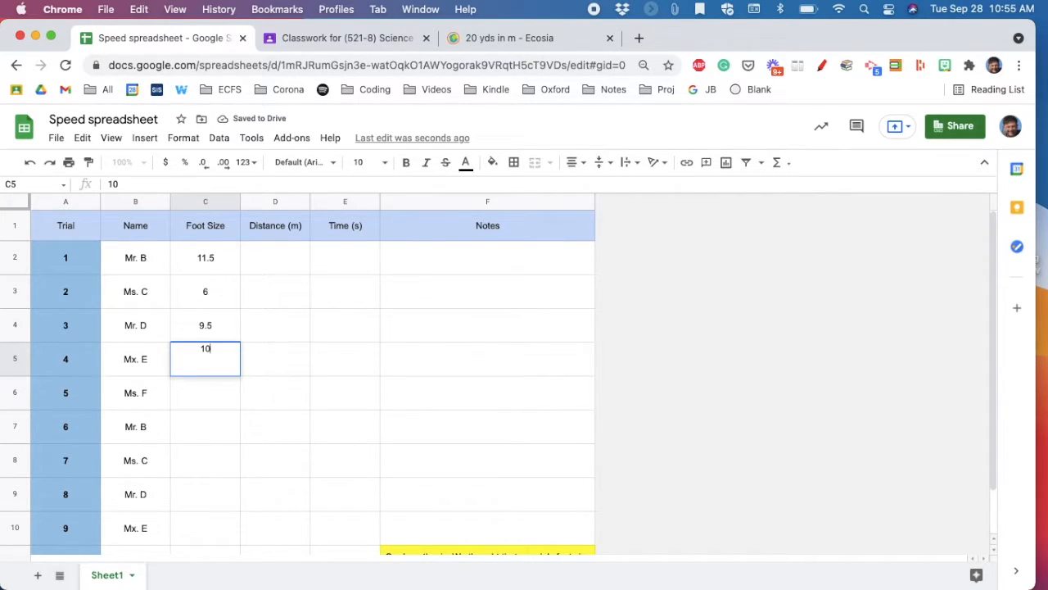
key("Return")
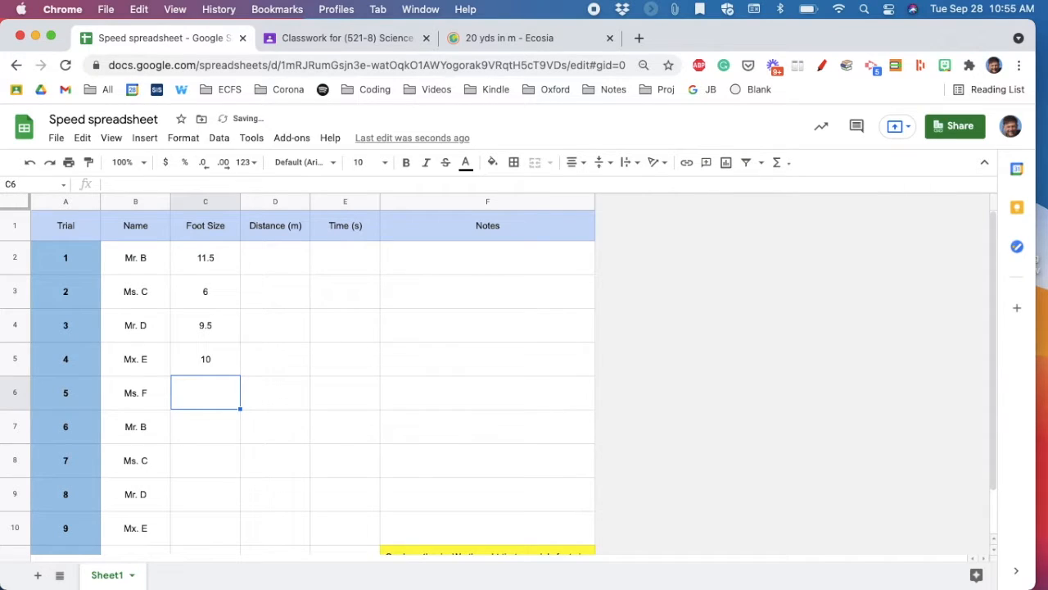
type("5")
key("Return")
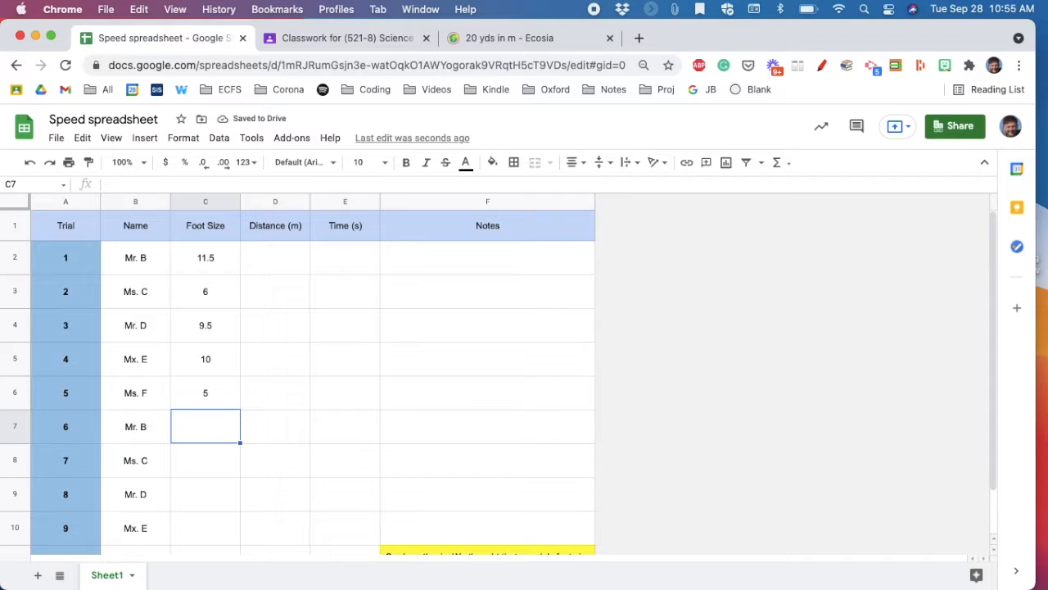
type("11.5")
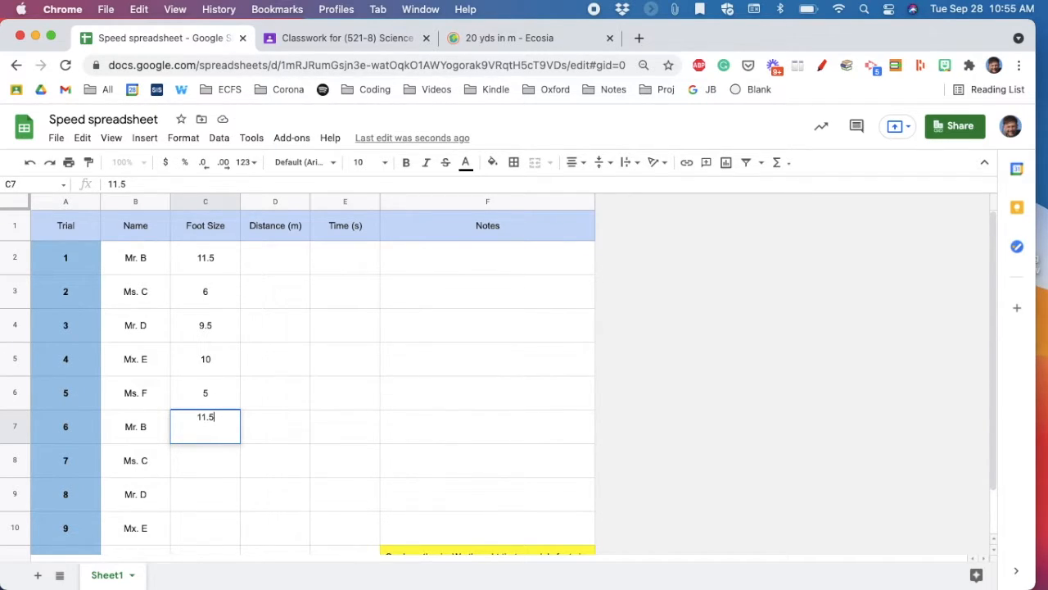
key("BackSpace")
key("BackSpace")
key("BackSpace")
key("BackSpace")
Copy the foot sizes of trials 1 to 5 (C2:C6) into trials 6 to 10, starting at C7.
left_click_drag(190, 244, 186, 399)
key("cmd+c")
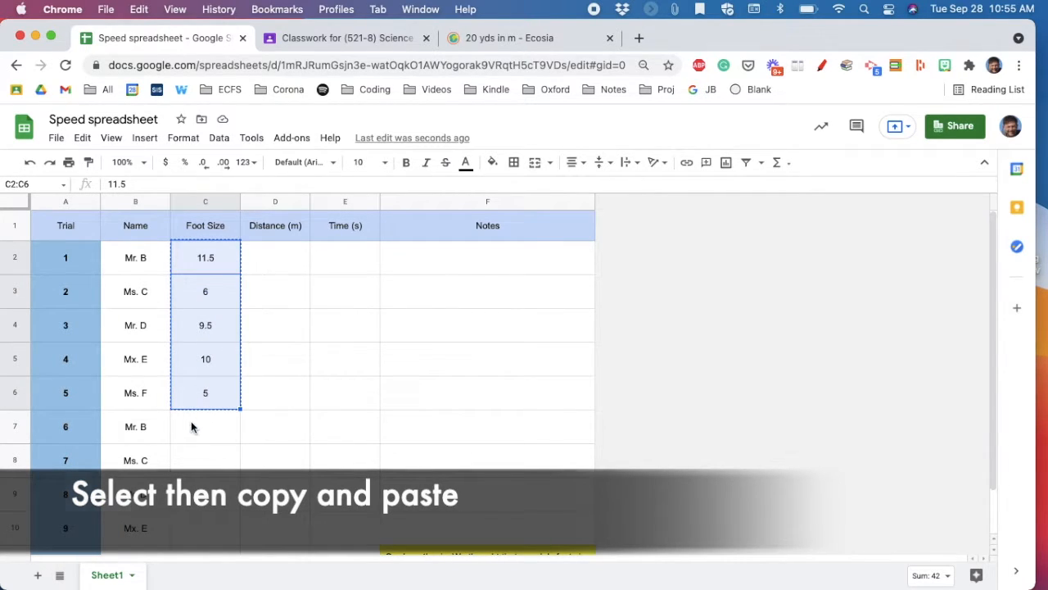
left_click(194, 433)
key("cmd+v")
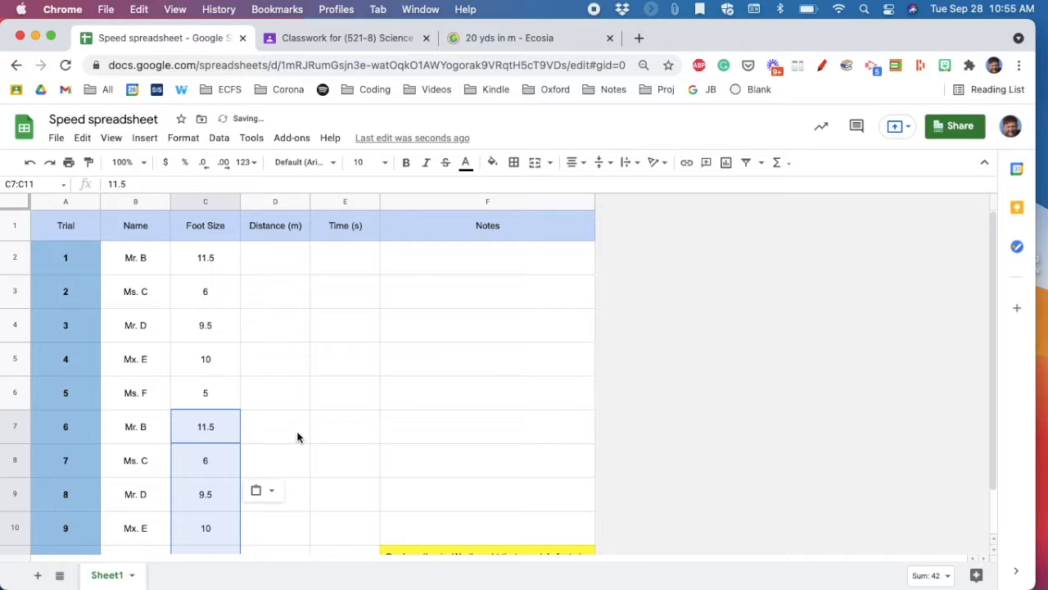
Add 1 more row at the bottom of the sheet.
scroll(311, 421, "down", 1)
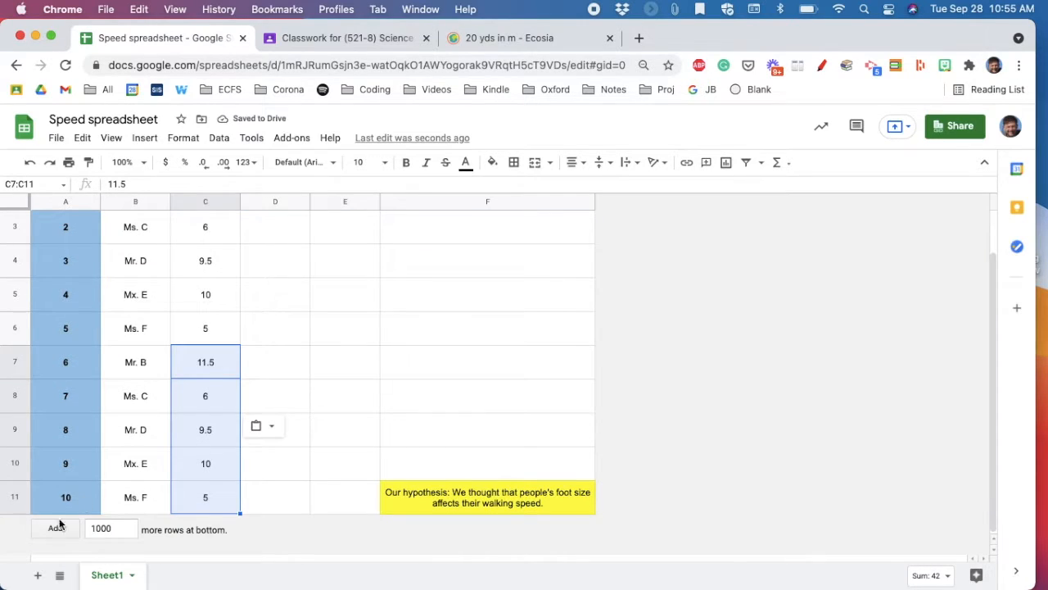
left_click(119, 524)
left_click(119, 528)
key("BackSpace")
key("BackSpace")
key("BackSpace")
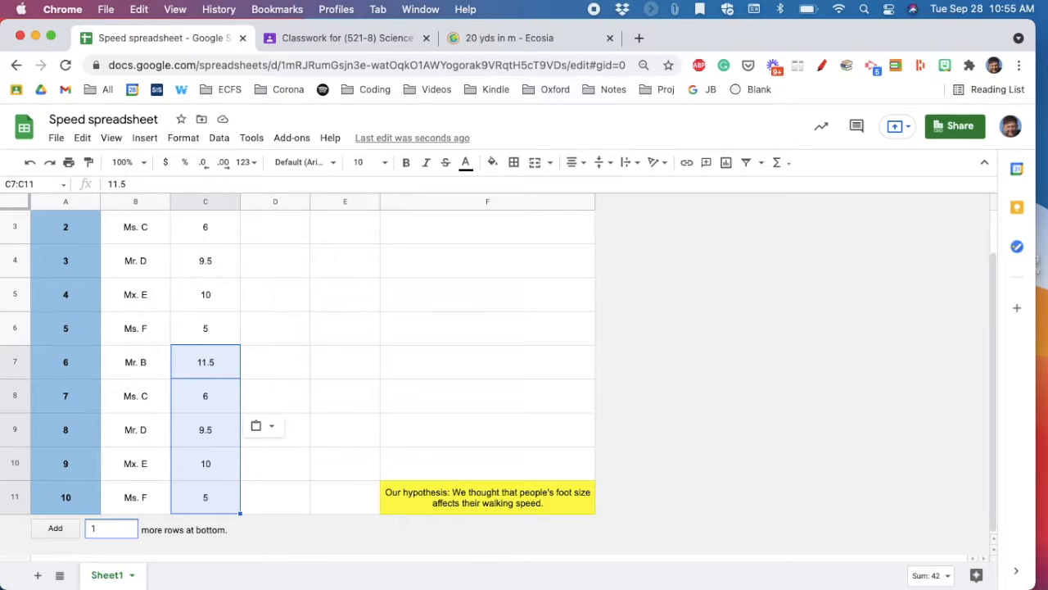
left_click(54, 529)
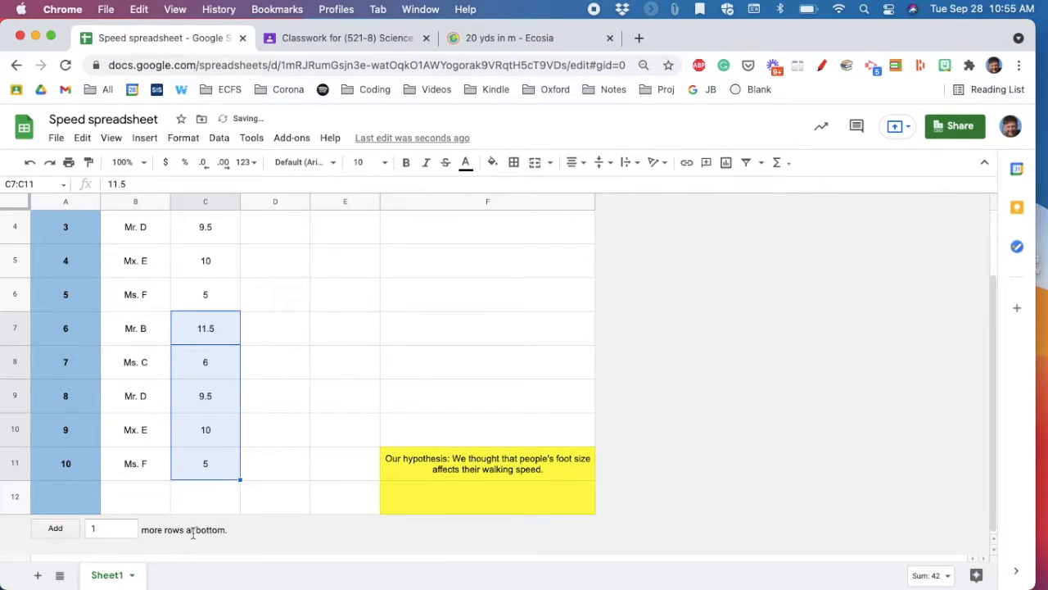
Move the yellow hypothesis note from F11 down to F12 in the new row.
left_click(469, 464)
key("cmd+c")
left_click(463, 502)
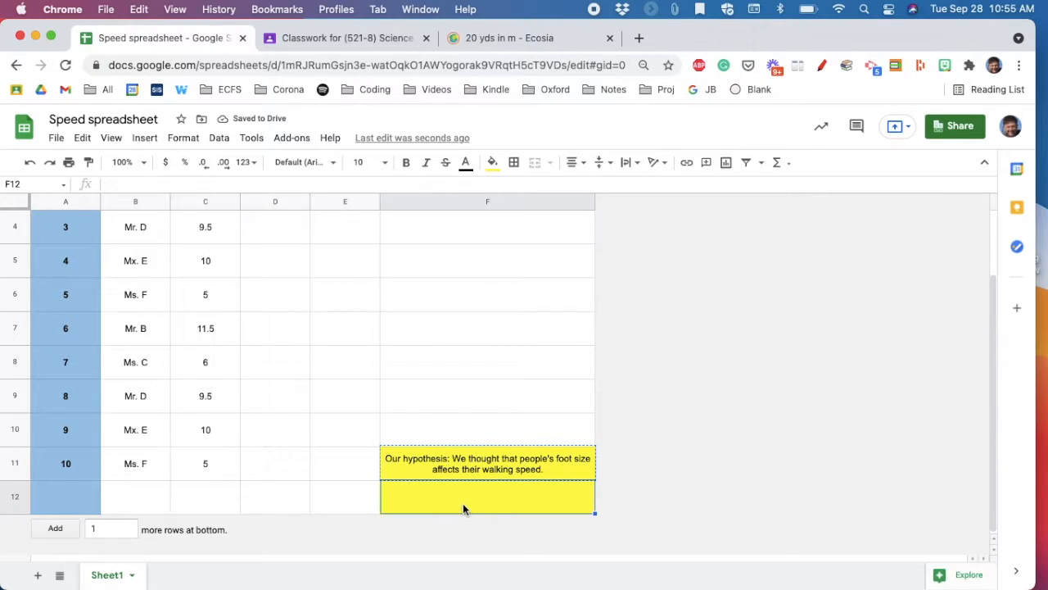
key("cmd+v")
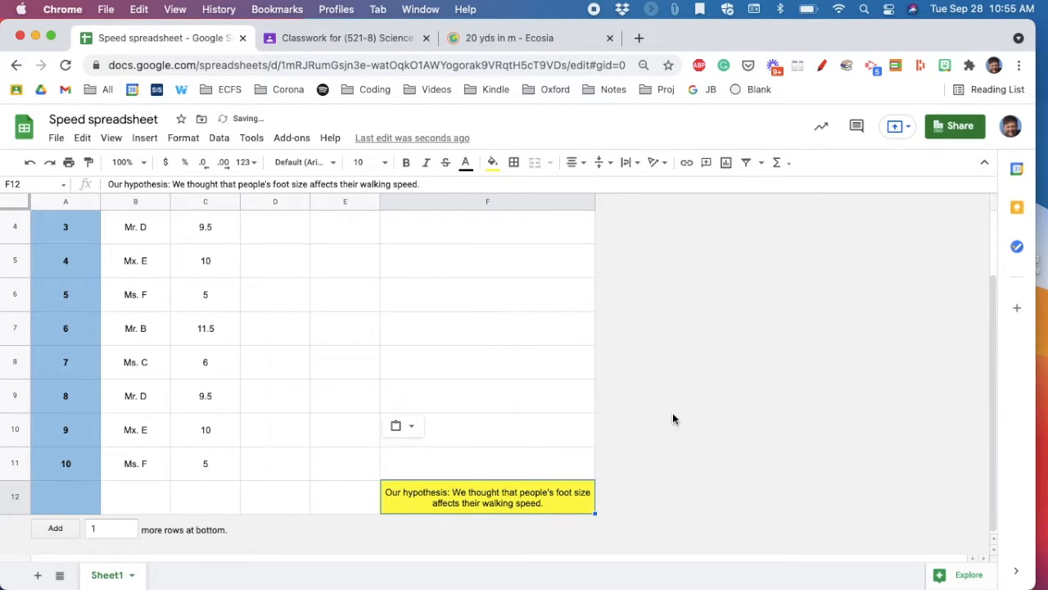
key("Up")
key("Up")
key("Up")
scroll(391, 399, "up", 3)
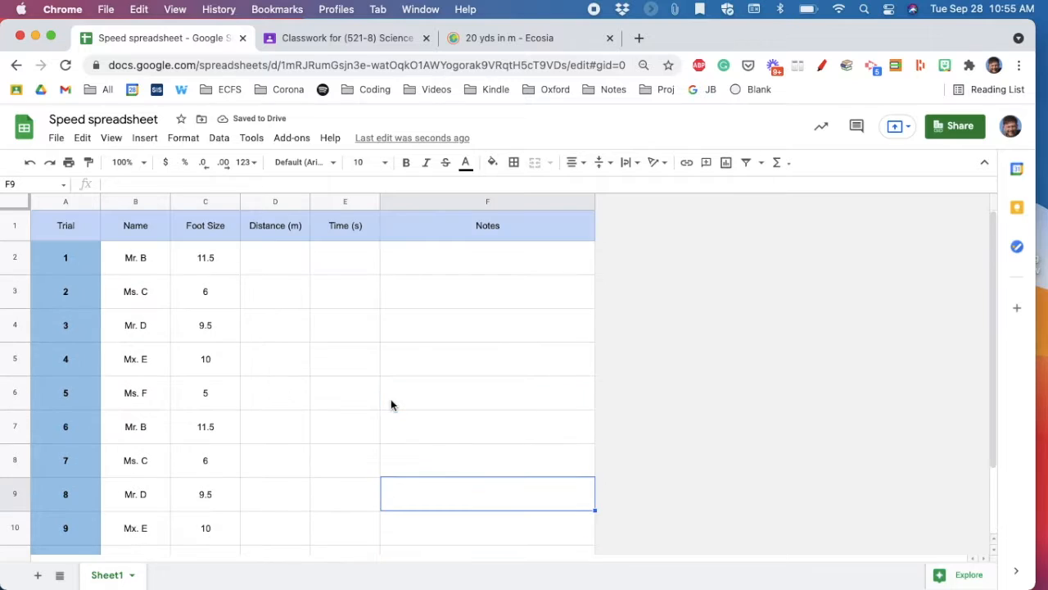
Label the new last row "Averages" in cell A12.
scroll(391, 405, "down", 3)
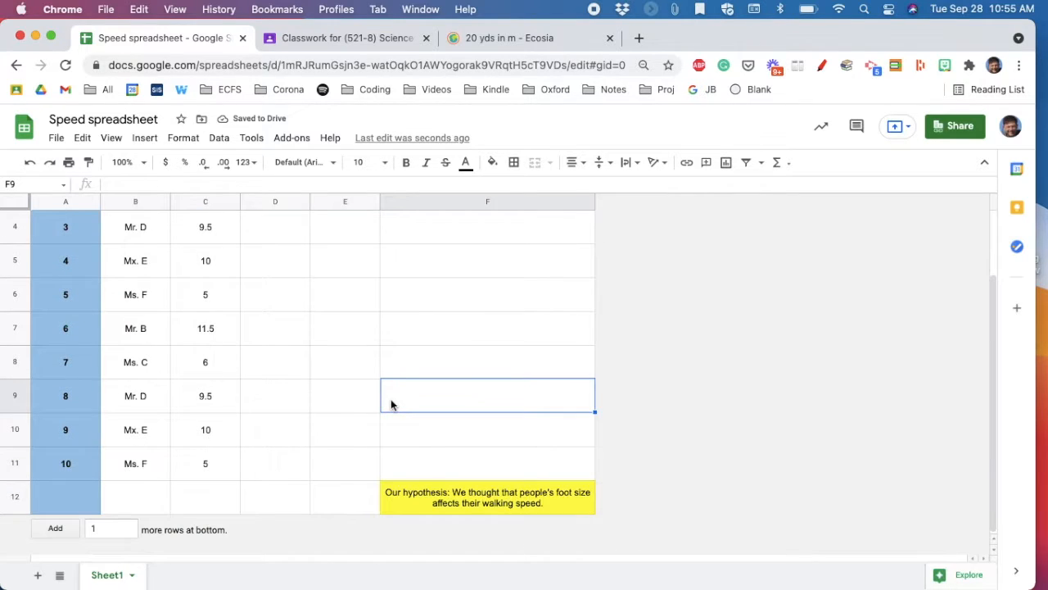
left_click(63, 502)
type("AVerag")
key("BackSpace")
key("BackSpace")
key("BackSpace")
key("BackSpace")
key("BackSpace")
type("verages")
key("Return")
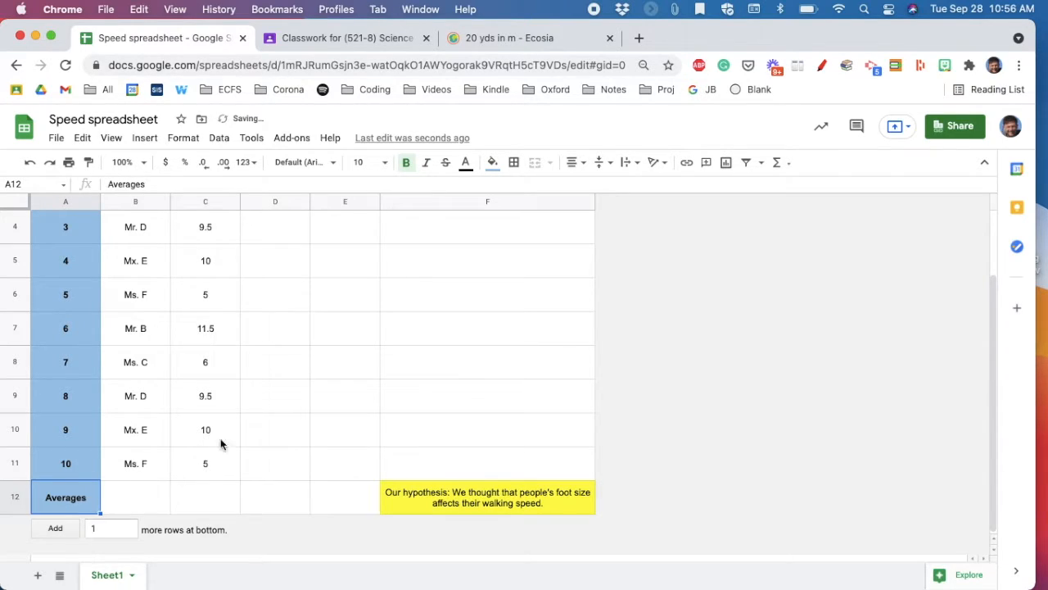
Calculate the average foot size in C12 with the AVERAGE function over C2:C11.
left_click(276, 426)
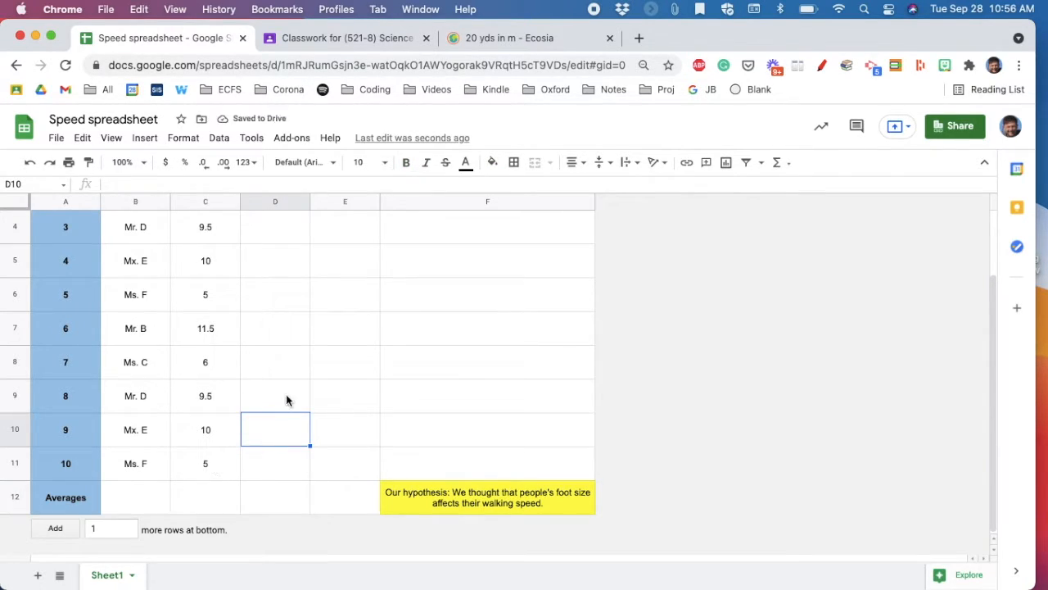
scroll(286, 395, "up", 3)
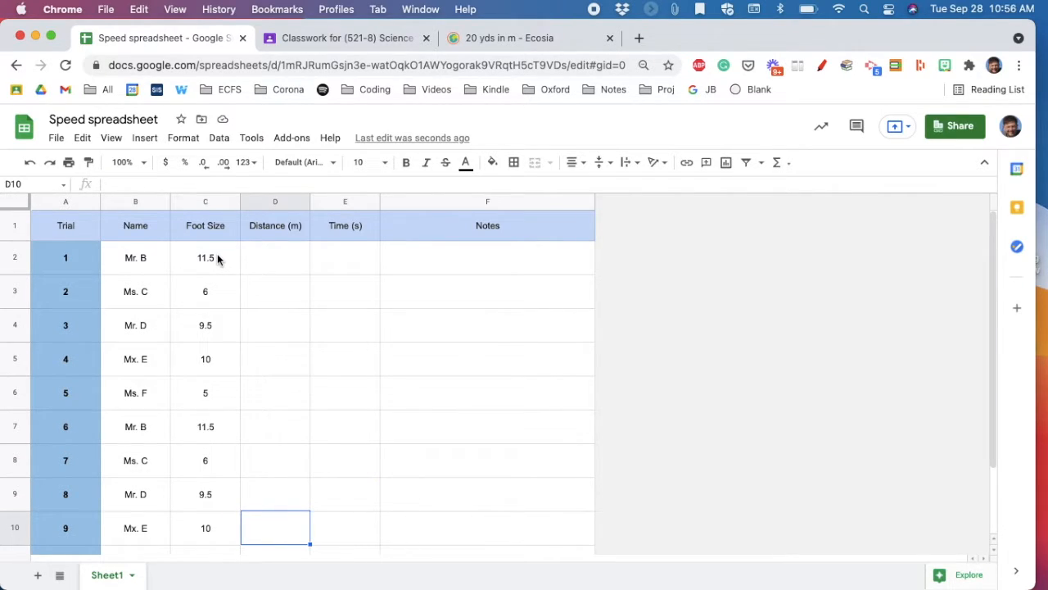
scroll(218, 259, "down", 1)
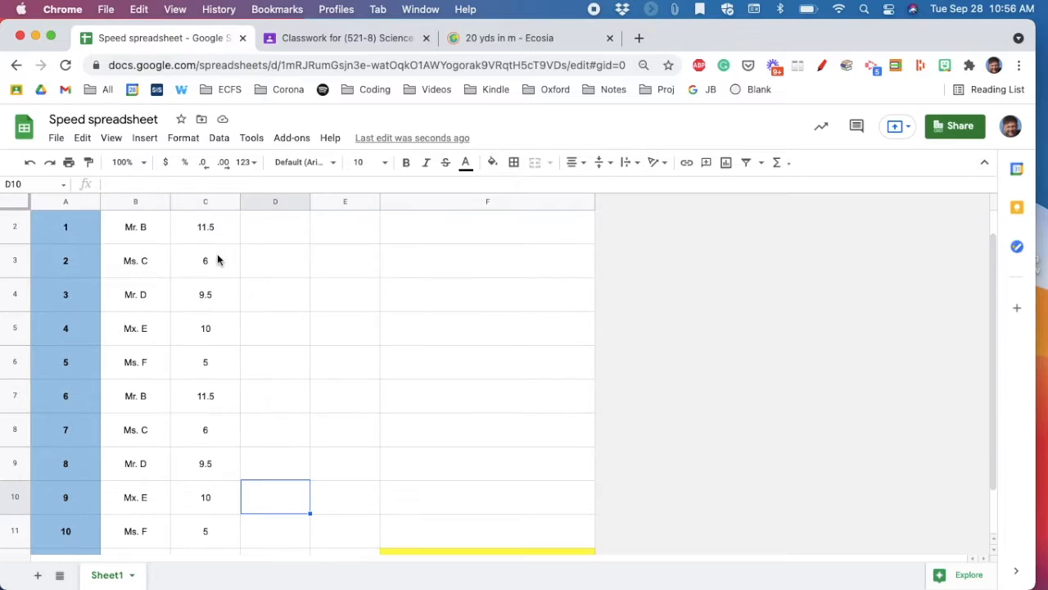
scroll(206, 486, "down", 2)
left_click(193, 507)
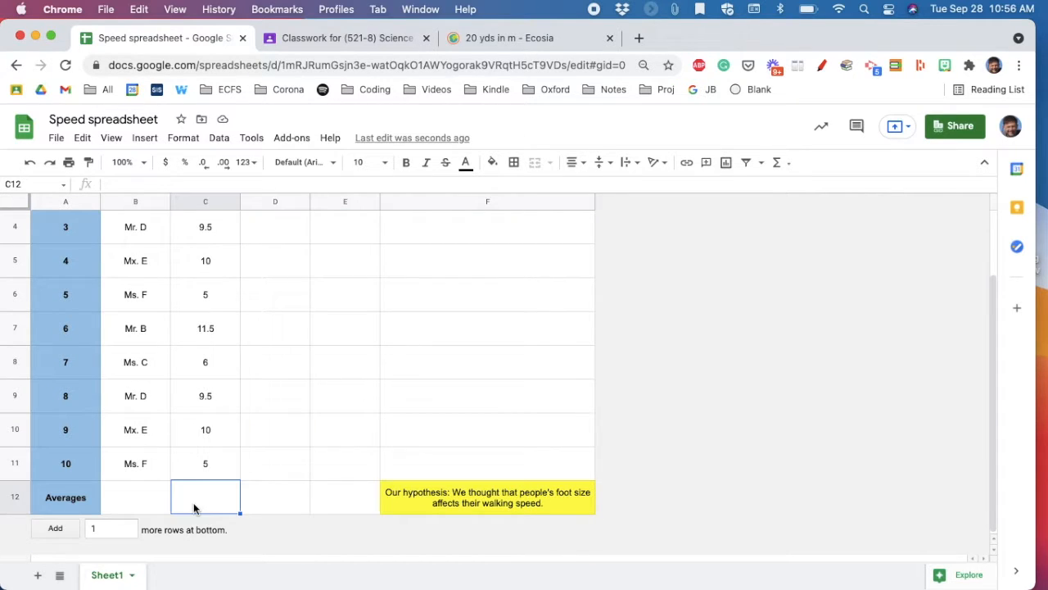
type("=")
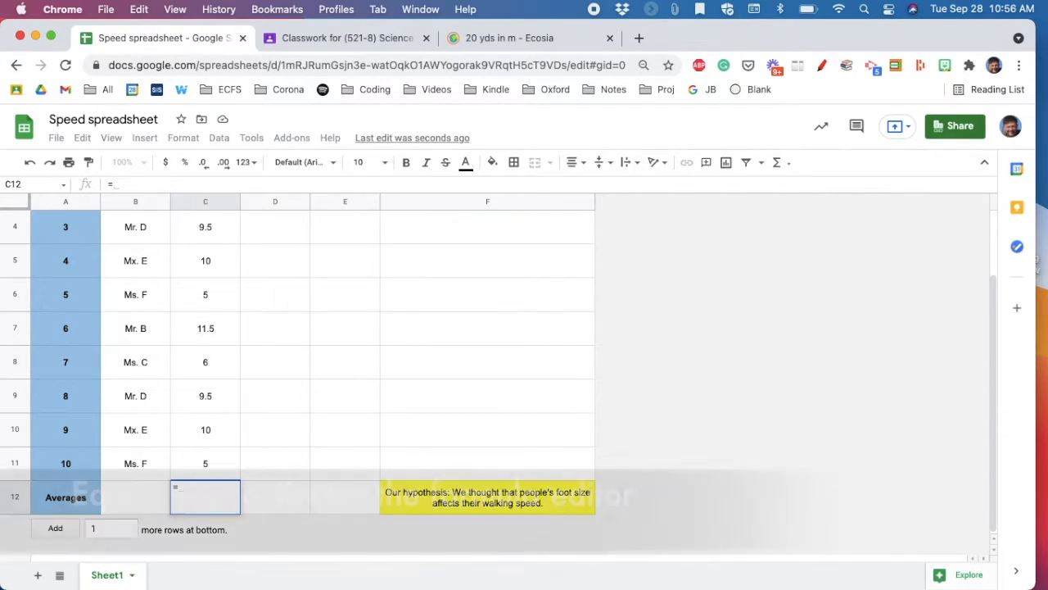
type("av")
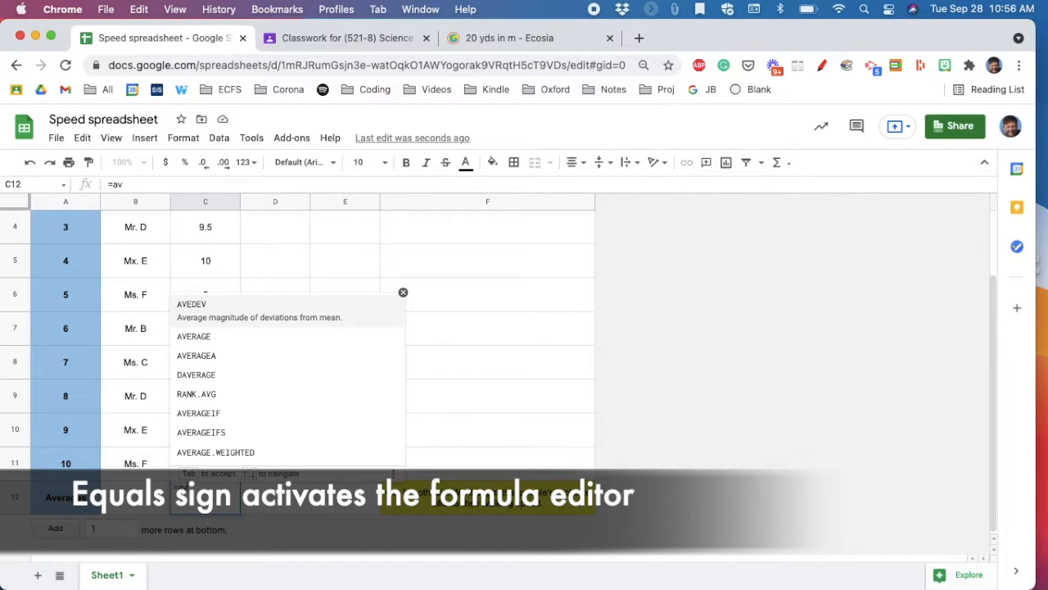
left_click(202, 326)
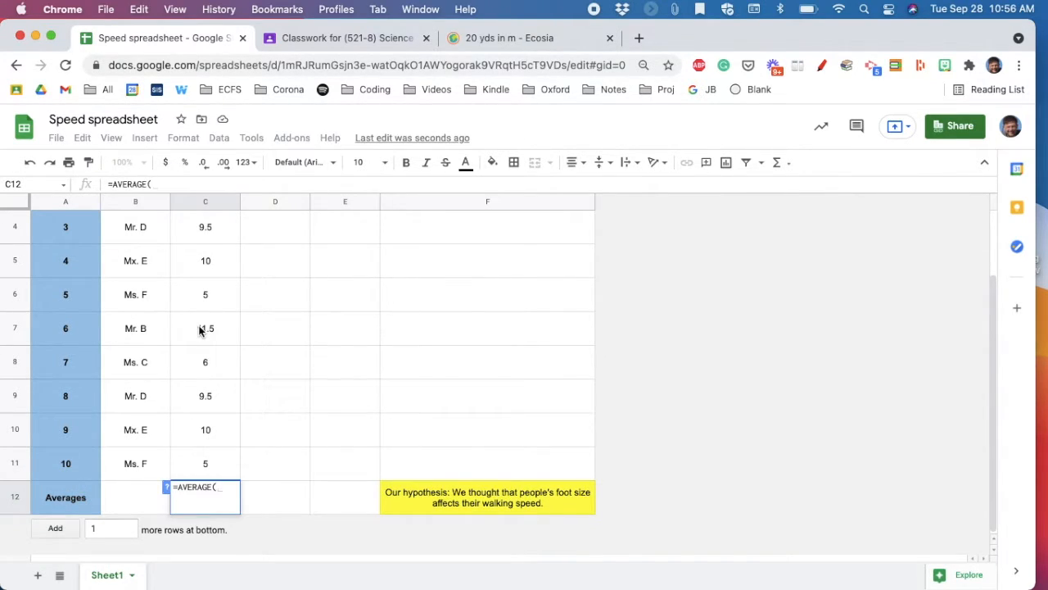
left_click(213, 457)
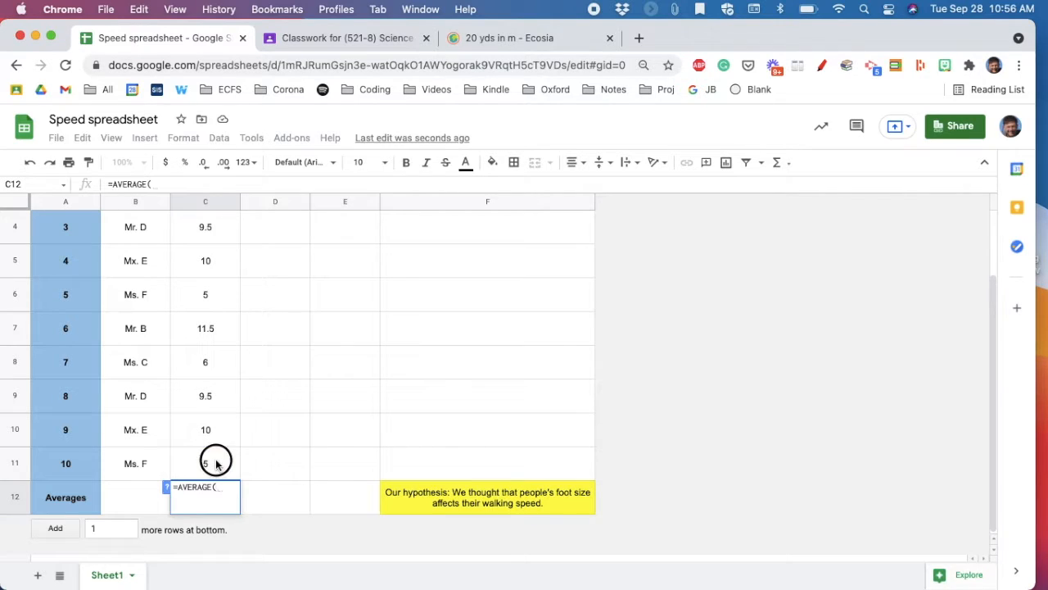
left_click_drag(217, 449, 205, 268)
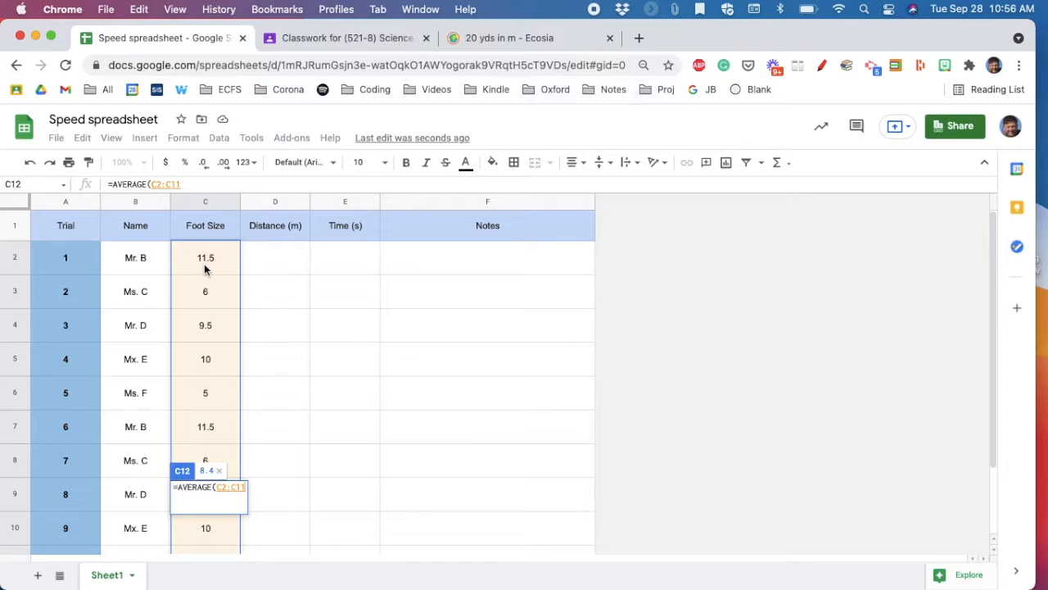
key("Return")
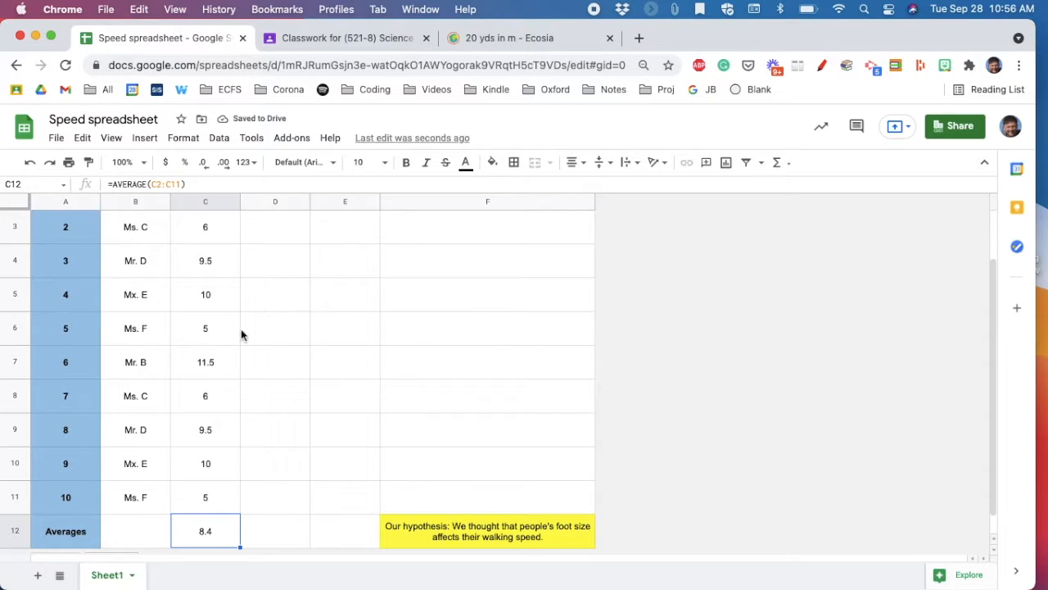
Enter 20 as the distance for trial 1 in D2.
scroll(281, 358, "up", 2)
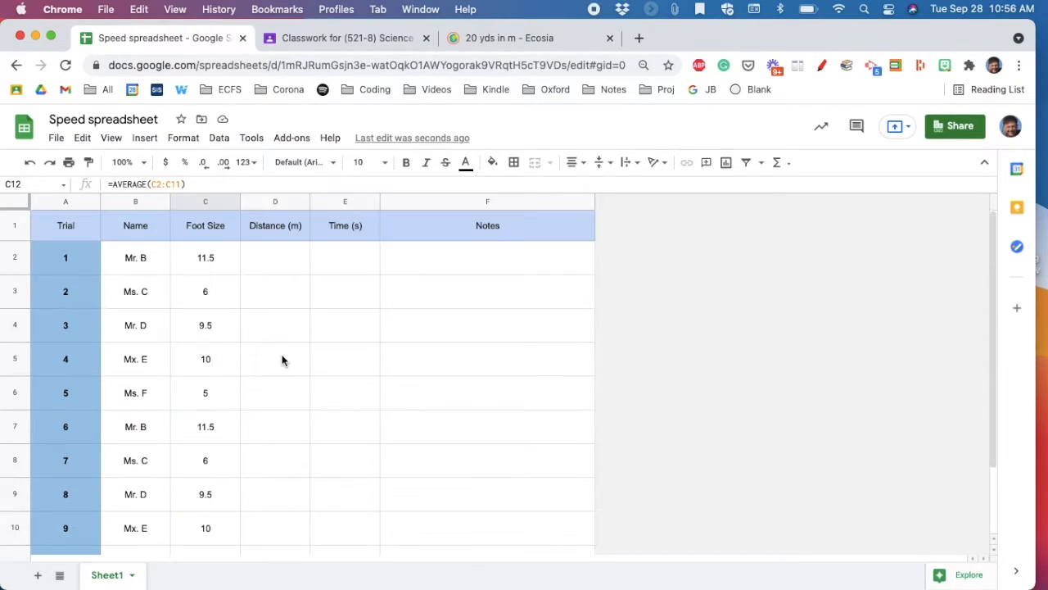
left_click(274, 261)
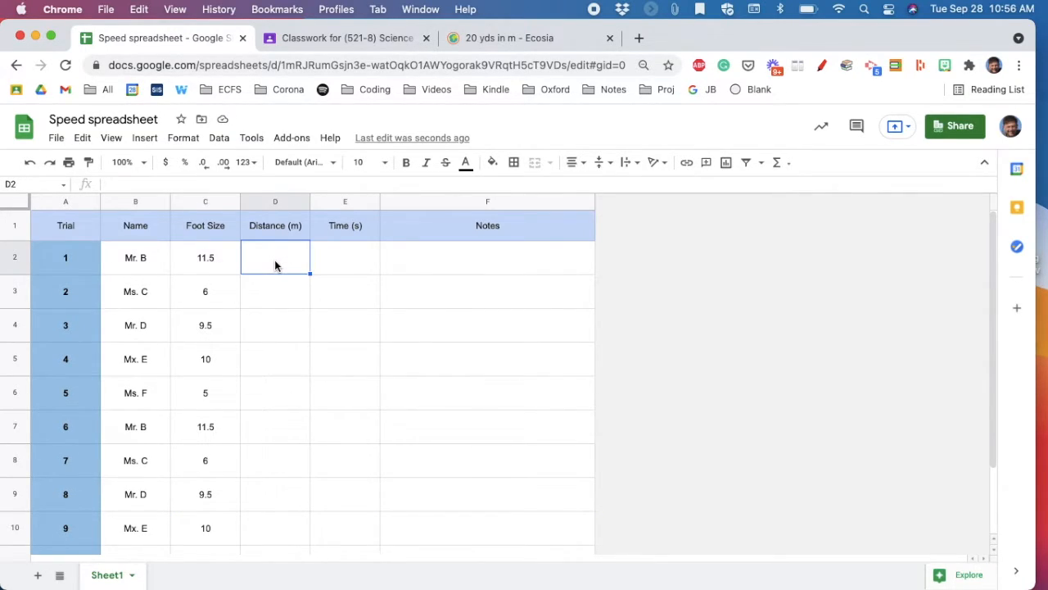
type("20")
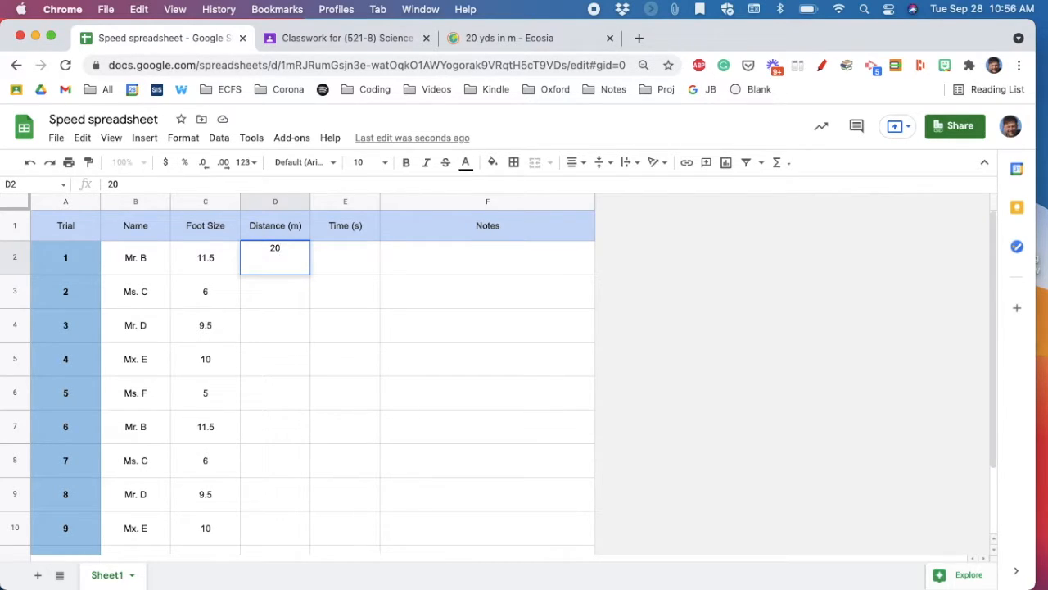
key("Return")
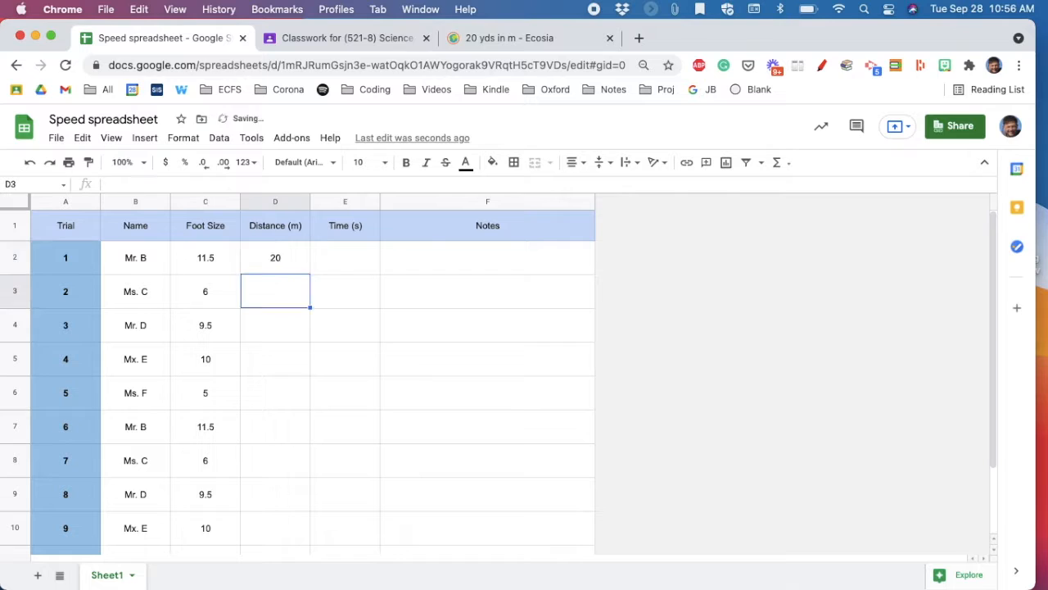
Check the conversion of 20 yards to meters in the open Ecosia search results.
left_click(481, 38)
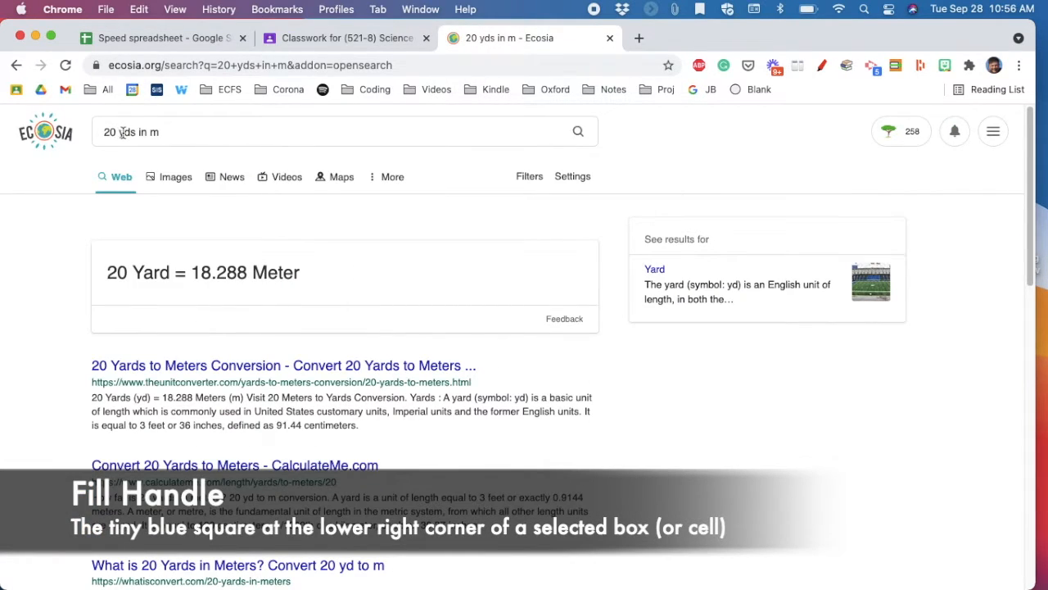
left_click_drag(162, 131, 99, 138)
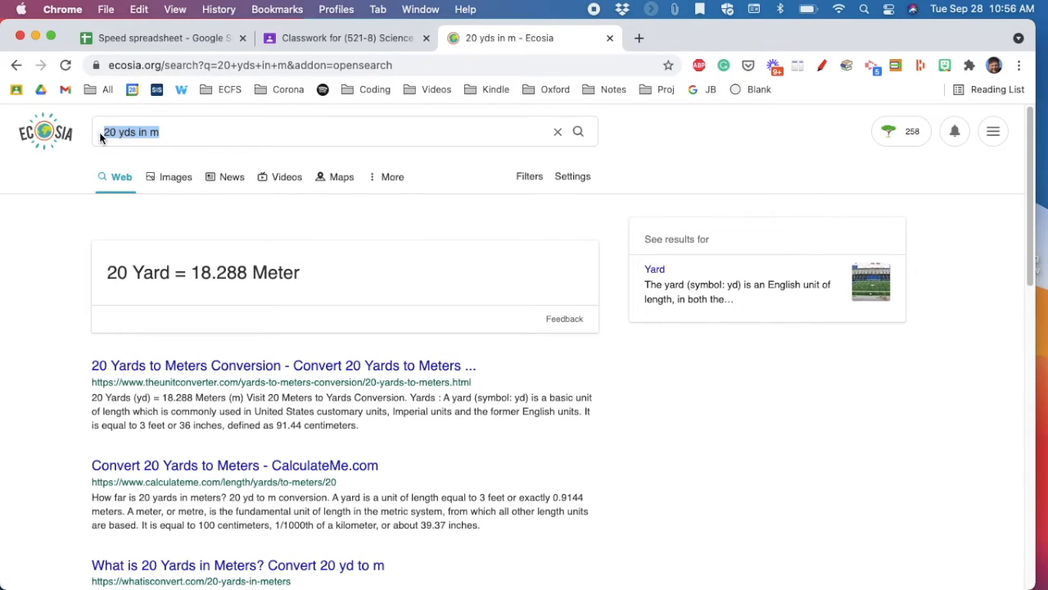
left_click(194, 296)
Return to the Speed spreadsheet and change the trial 1 distance in D2 to 18.22.
left_click(172, 37)
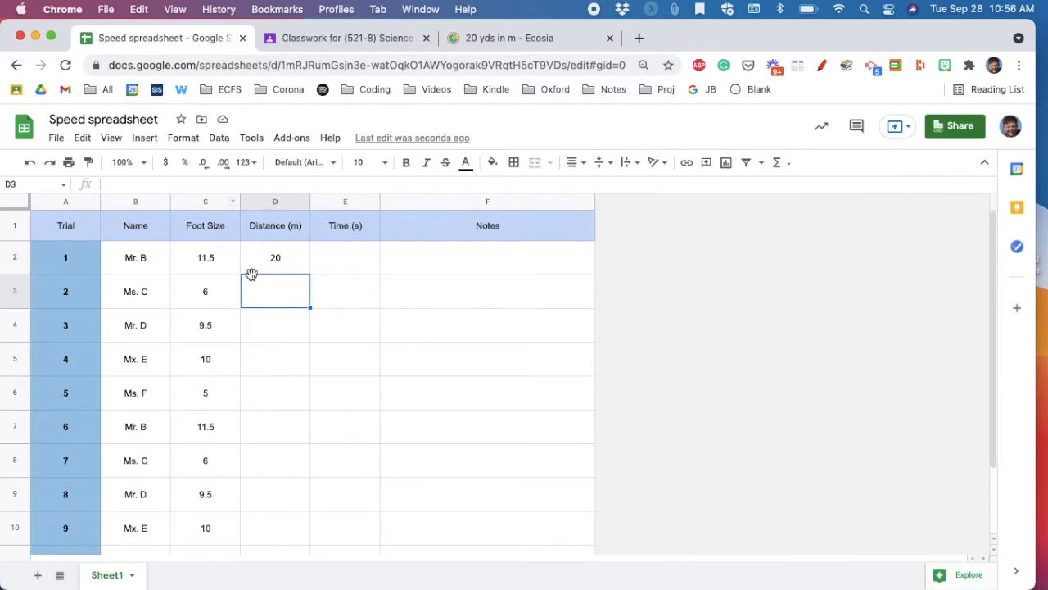
left_click(274, 257)
double_click(275, 257)
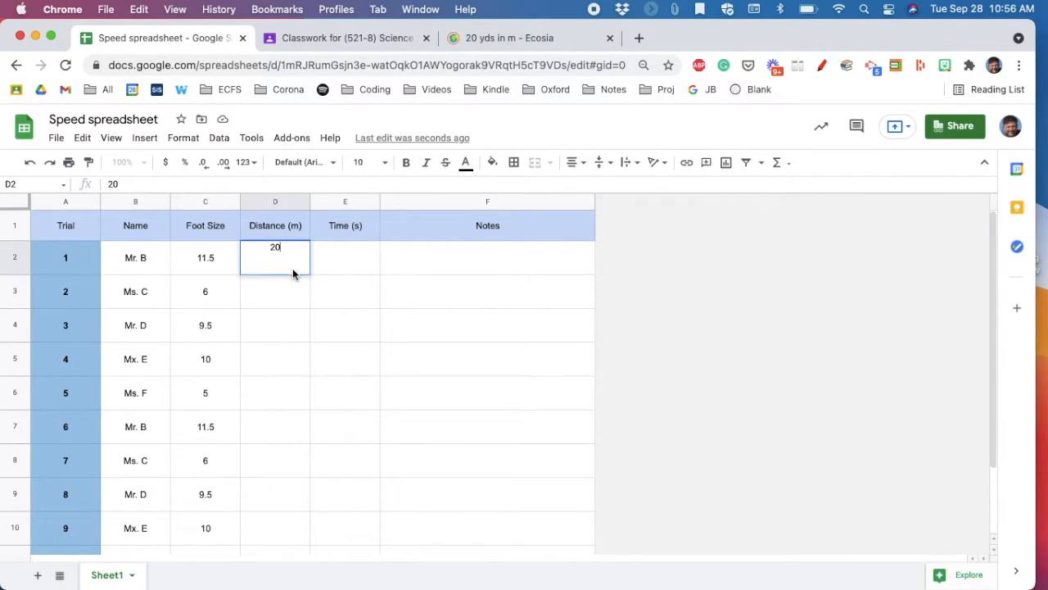
key("BackSpace")
key("BackSpace")
type("18.22")
key("Return")
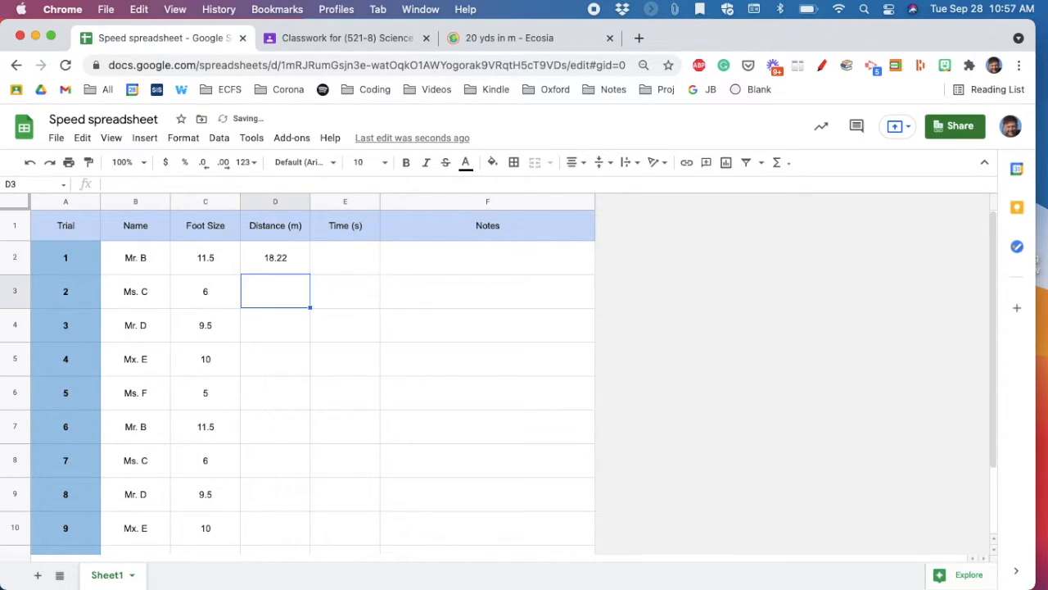
Fill the trial 1 distance of 18.22 from D2 down through D11 for all ten trials.
left_click(298, 259)
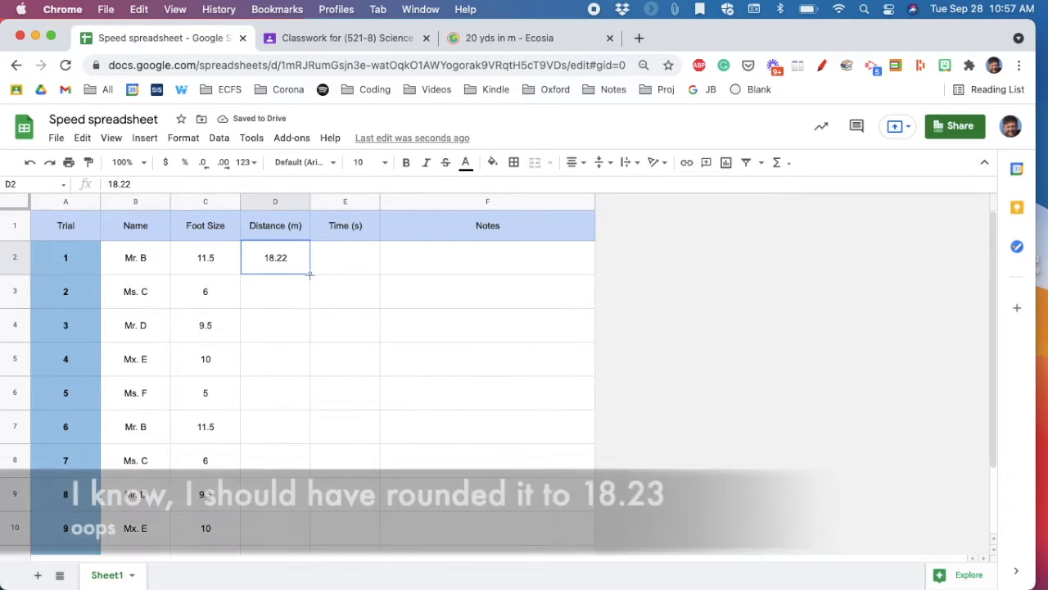
left_click_drag(309, 274, 286, 467)
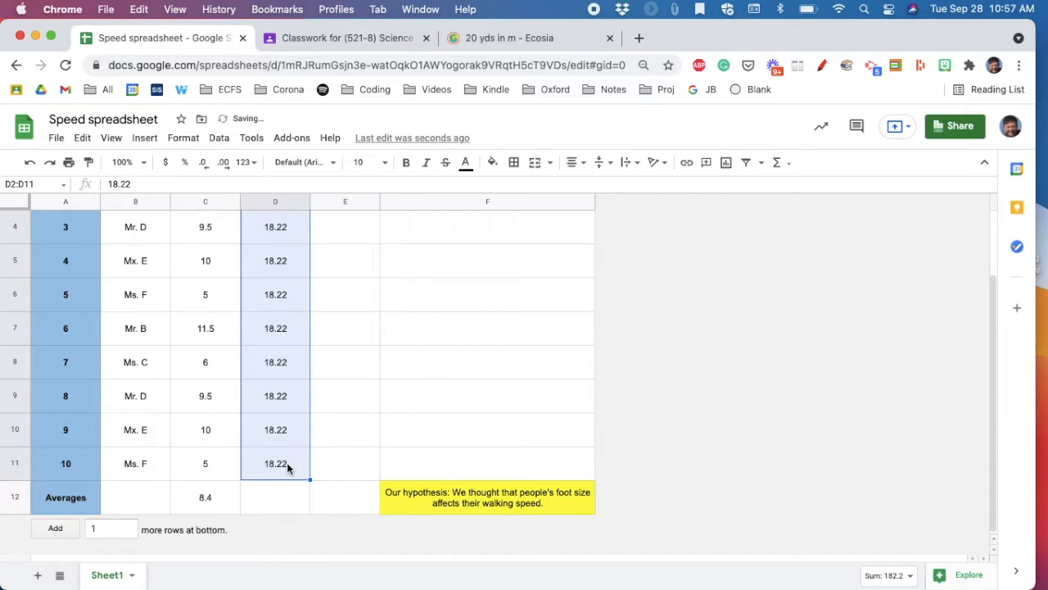
left_click(282, 506)
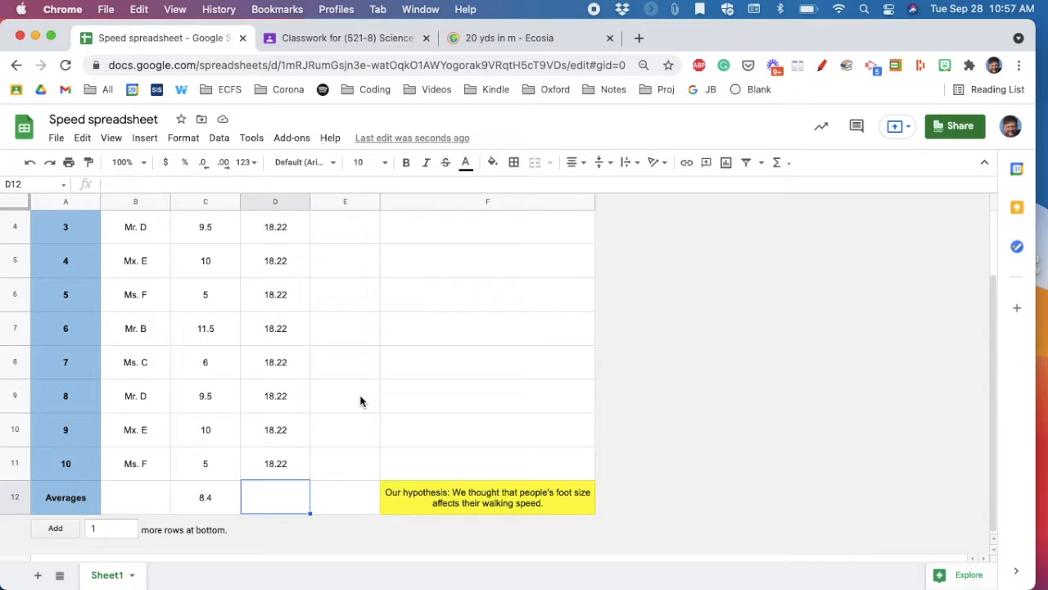
Enter the times for trials 1 to 3 in E2:E4 as 11.48, 16.22 and 26.75.
scroll(361, 397, "up", 3)
left_click(345, 258)
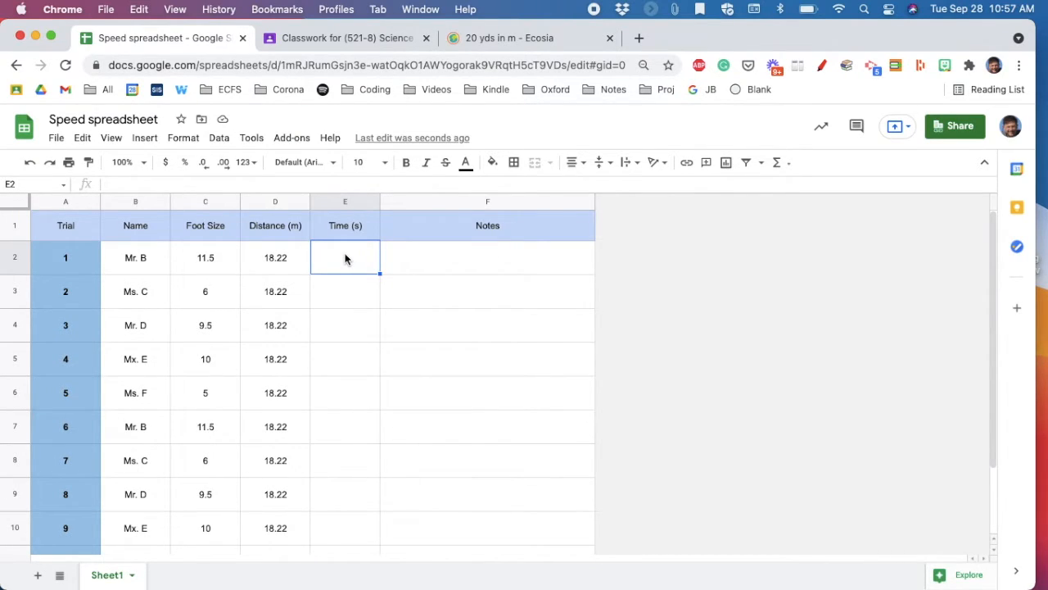
type("11.48")
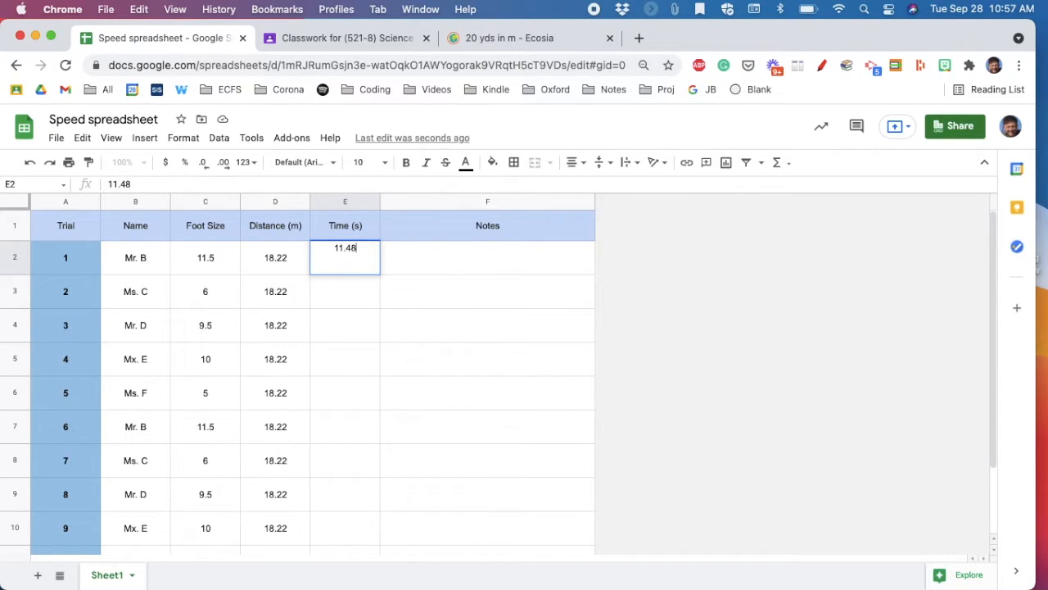
key("Return")
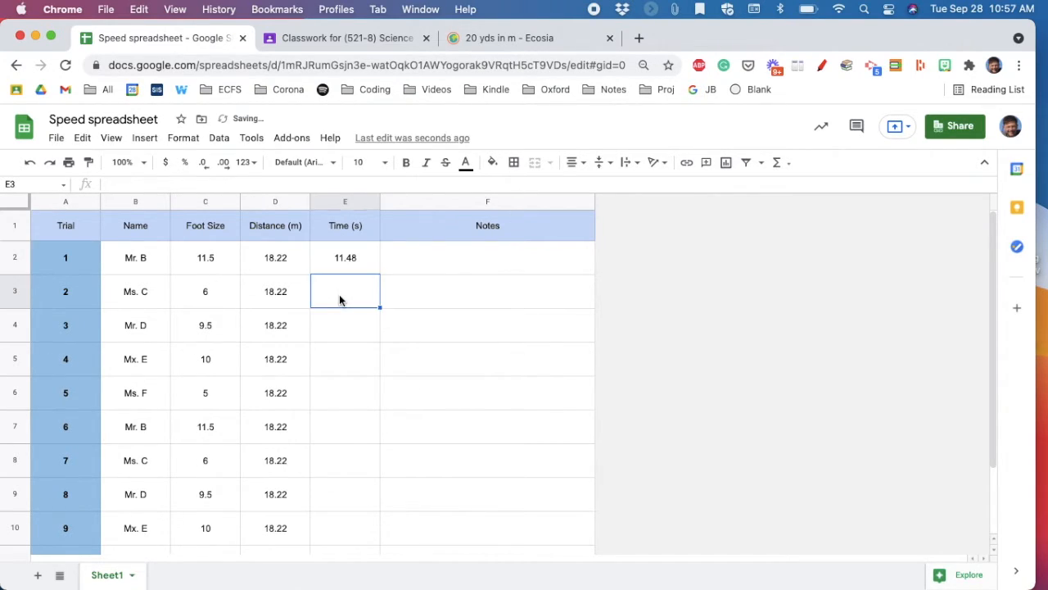
type("16")
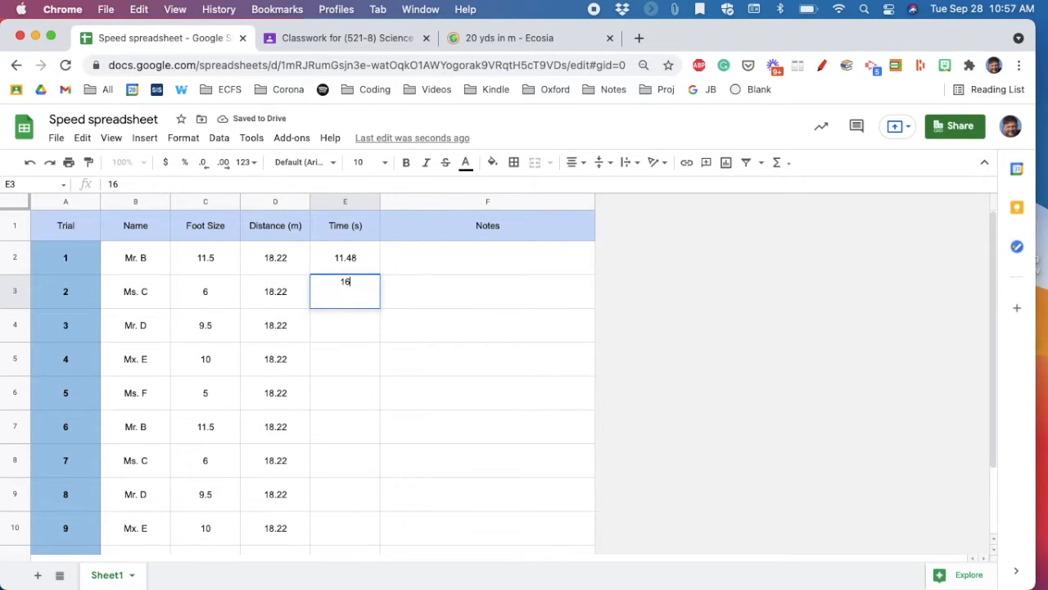
type(".22")
left_click(345, 334)
type("26.75")
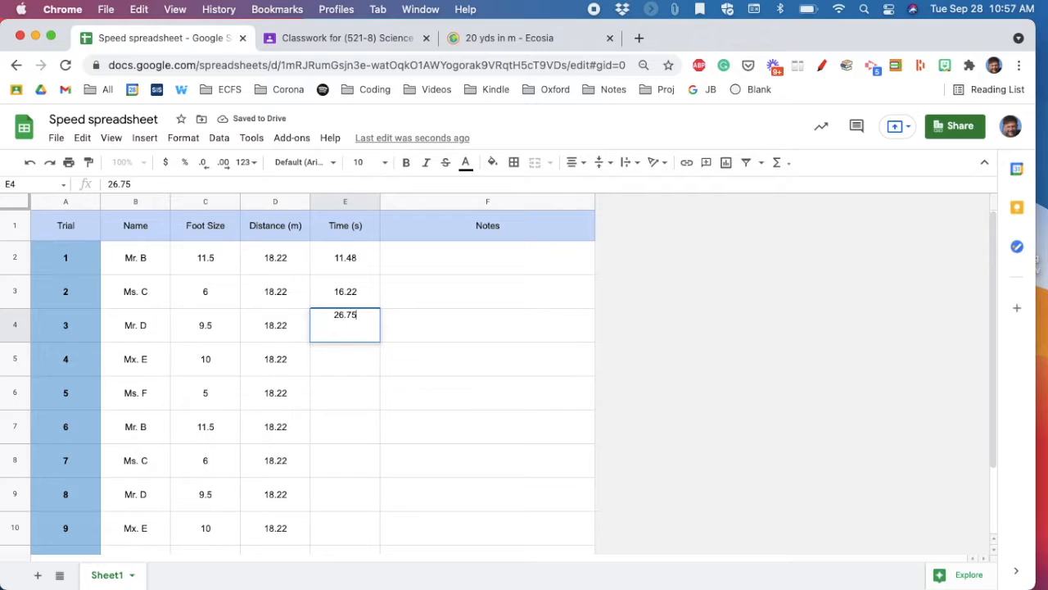
key("Return")
Enter the times for trials 4 to 6 in E5:E7 as 10.11, 19.66 and 22.38.
type("10.11")
key("Return")
type("19.66")
key("Return")
type("22.38")
left_click(352, 456)
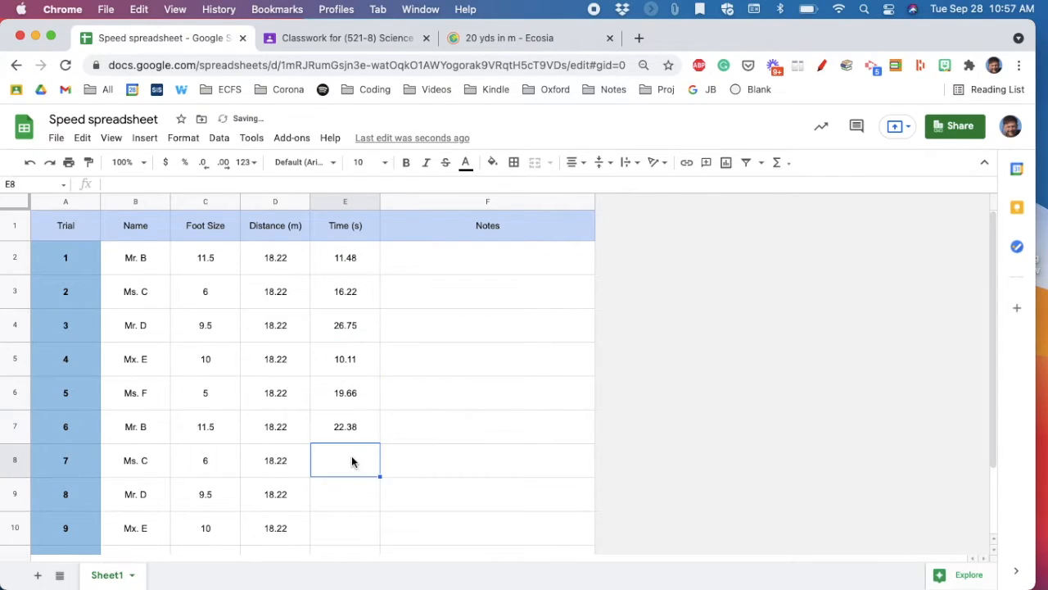
Enter the times for trials 7 to 10 in E8:E11 as 18.69, 30.01, 19.22 and 20.00.
type("18.69")
left_click(355, 493)
type("30.01")
key("Return")
type("19.22")
left_click(350, 502)
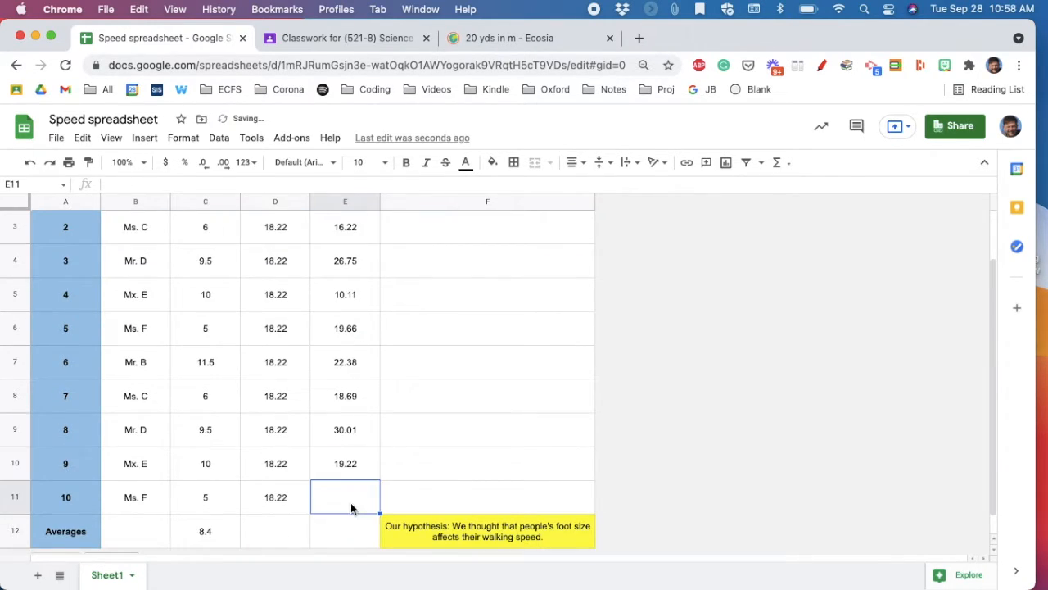
type("20.00")
left_click(435, 466)
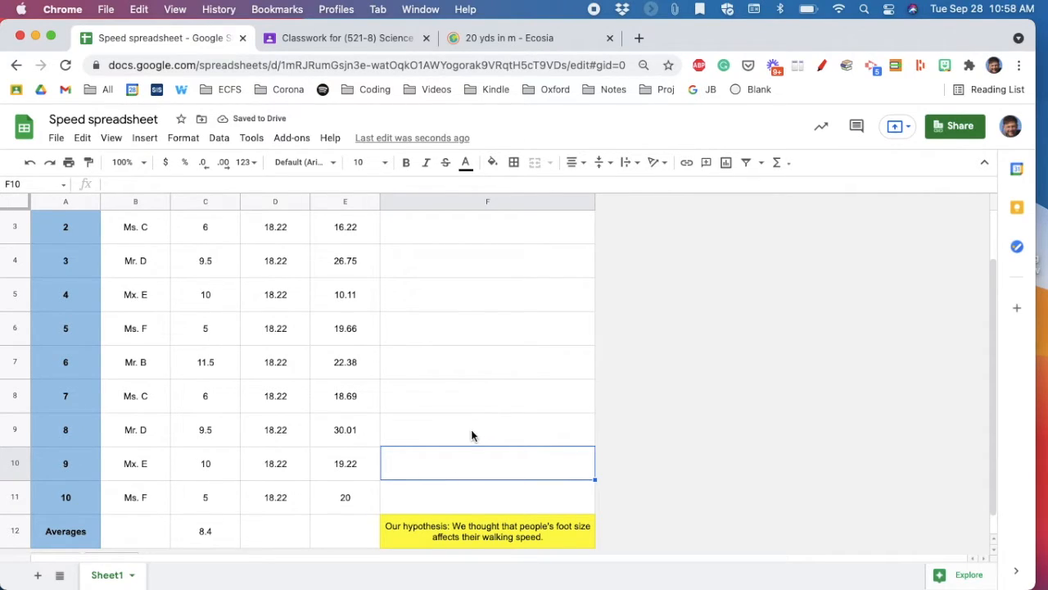
Extend the foot size average formula from C12 across D12 and E12 to average distance and time.
left_click(226, 533)
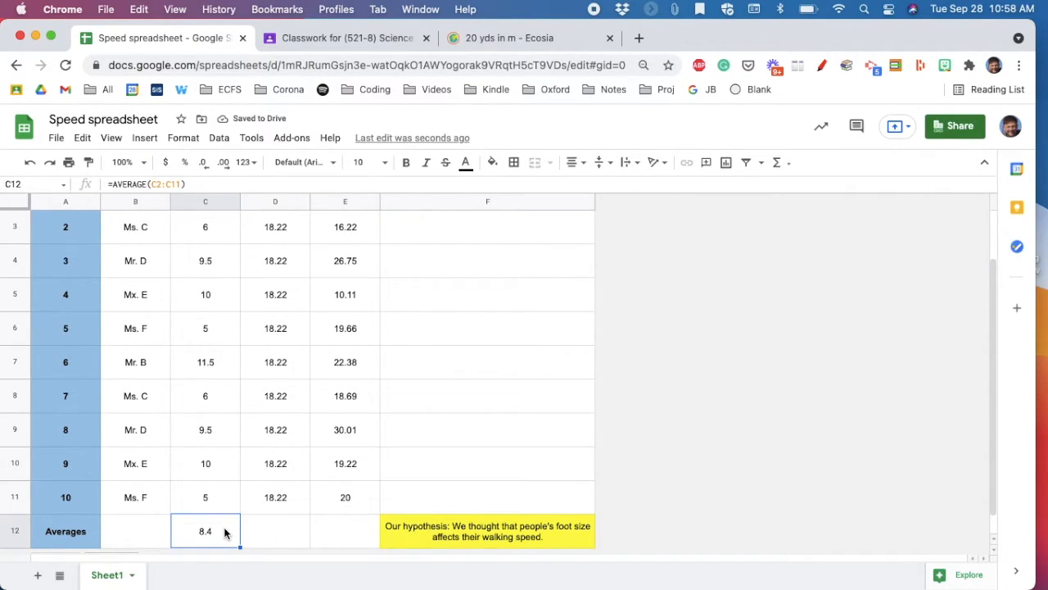
scroll(227, 533, "down", 1)
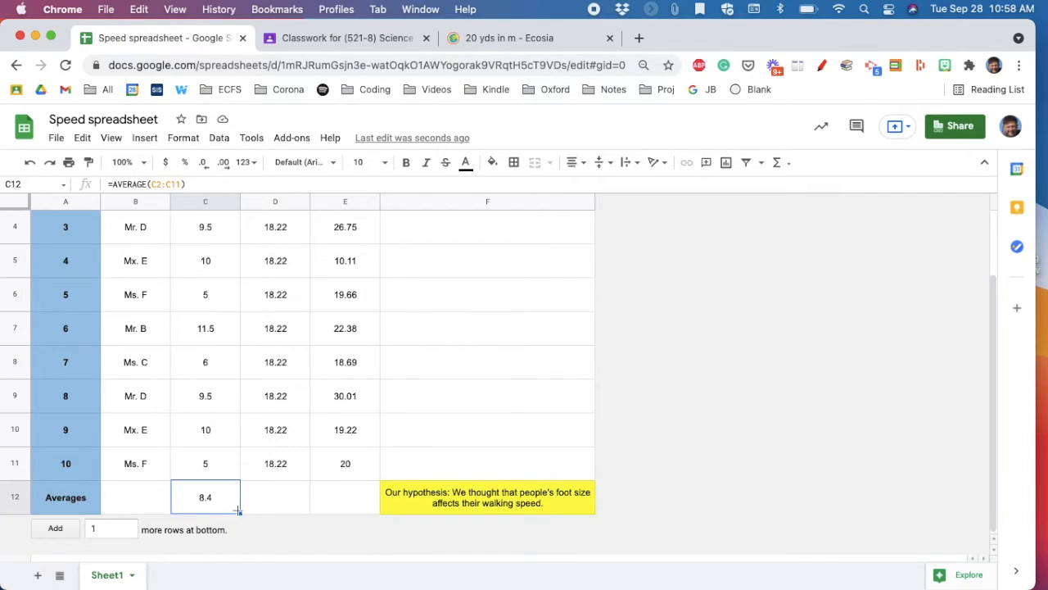
left_click_drag(240, 514, 329, 513)
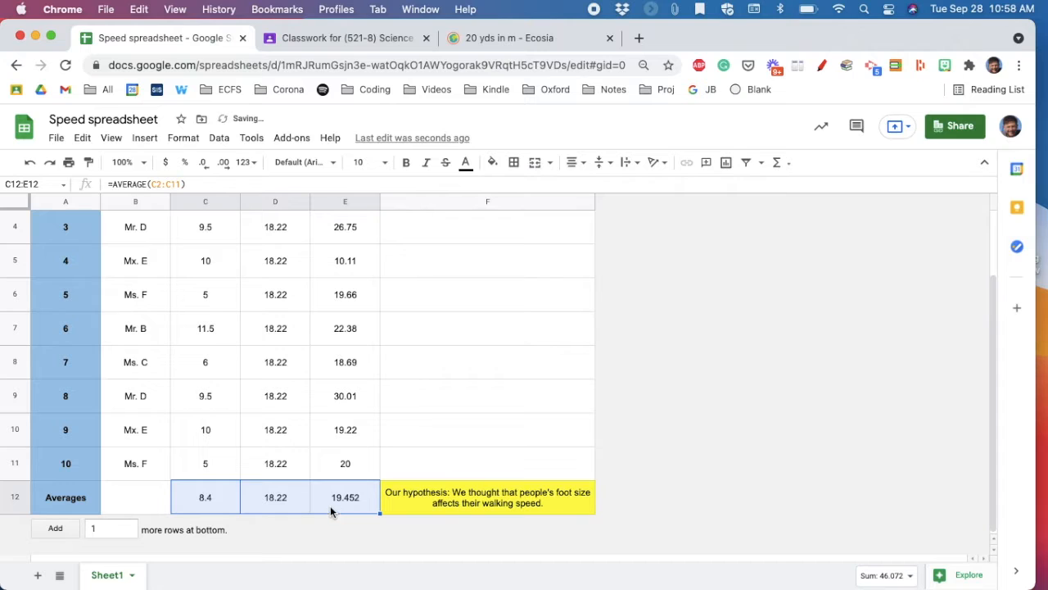
left_click(330, 505)
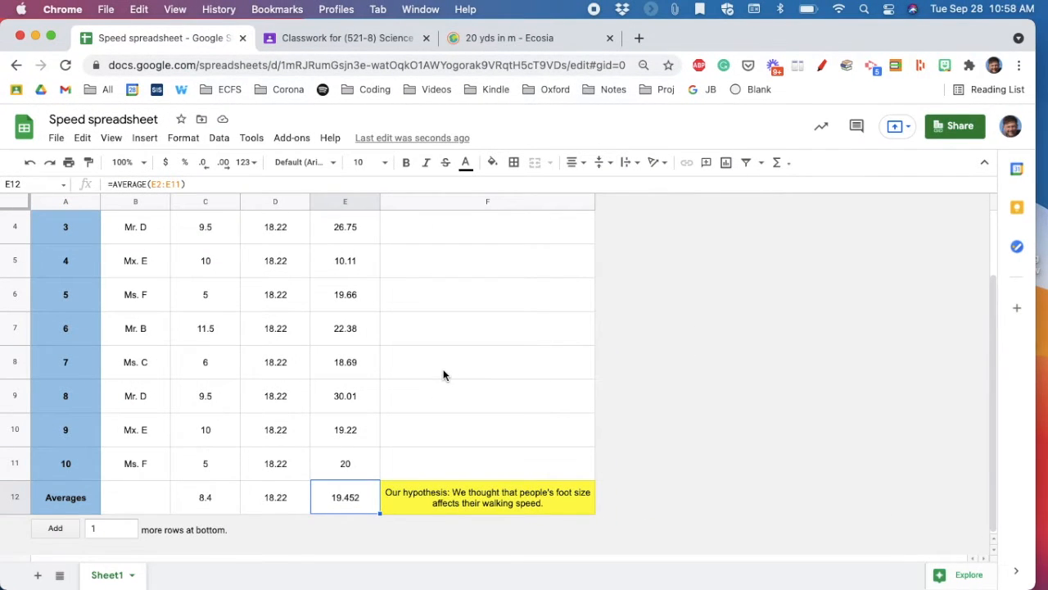
Insert a column directly before the Notes column and give it the header "Speed (m/s)".
scroll(443, 375, "up", 3)
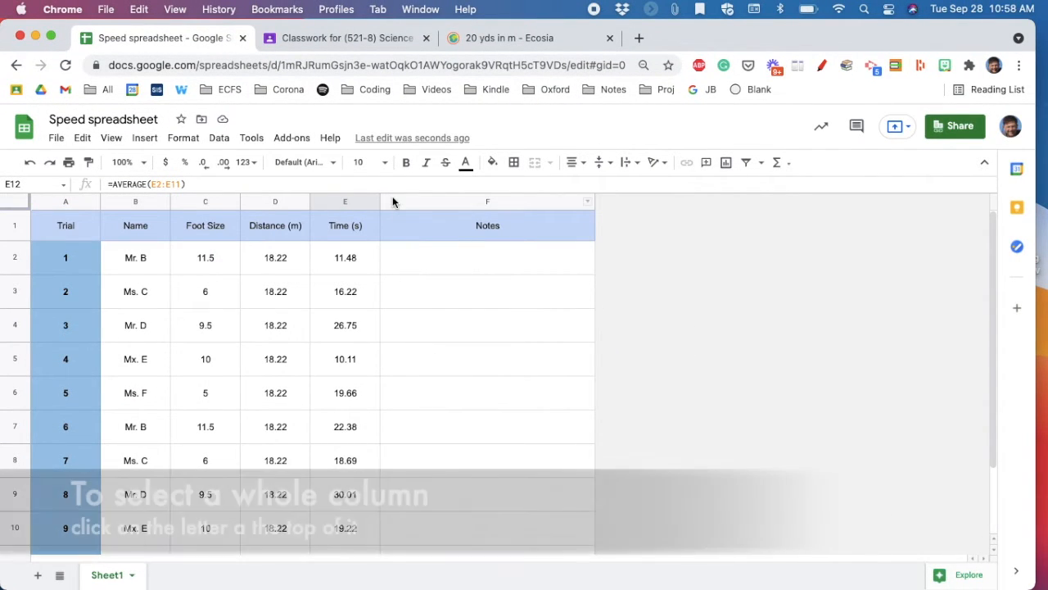
left_click(393, 199)
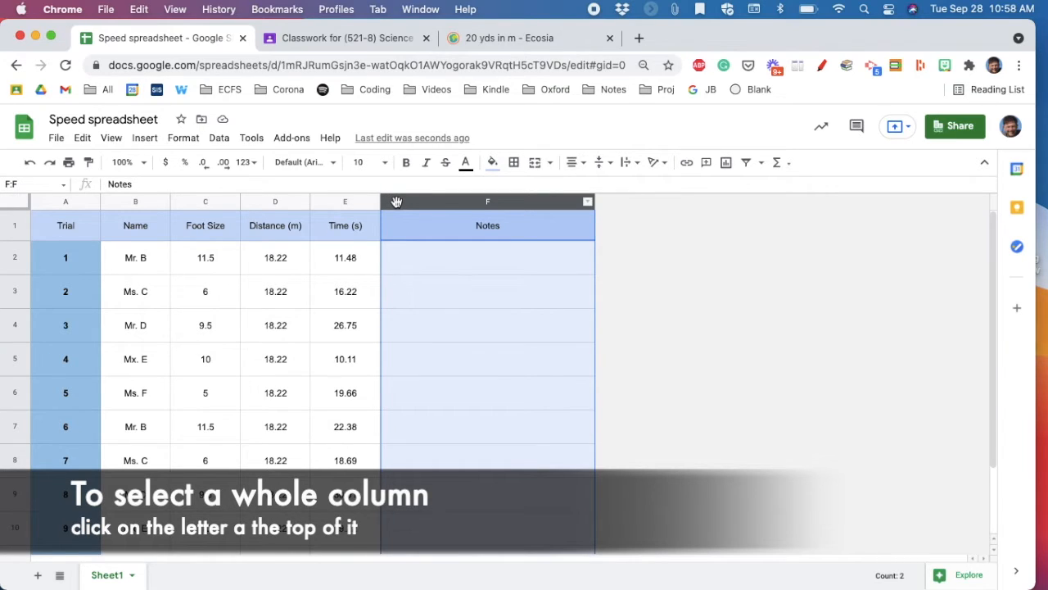
right_click(396, 202)
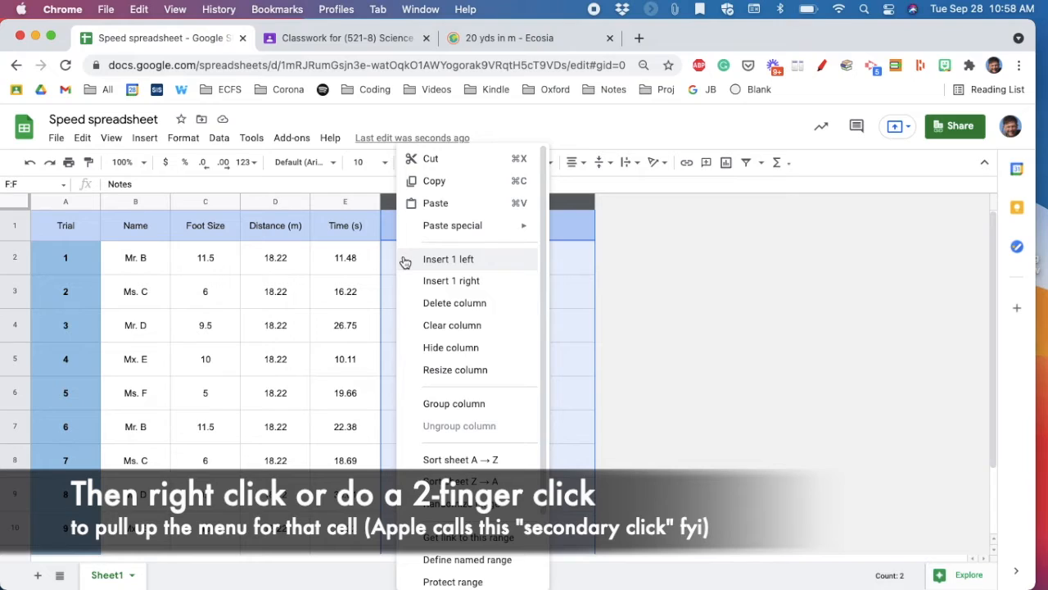
left_click(442, 260)
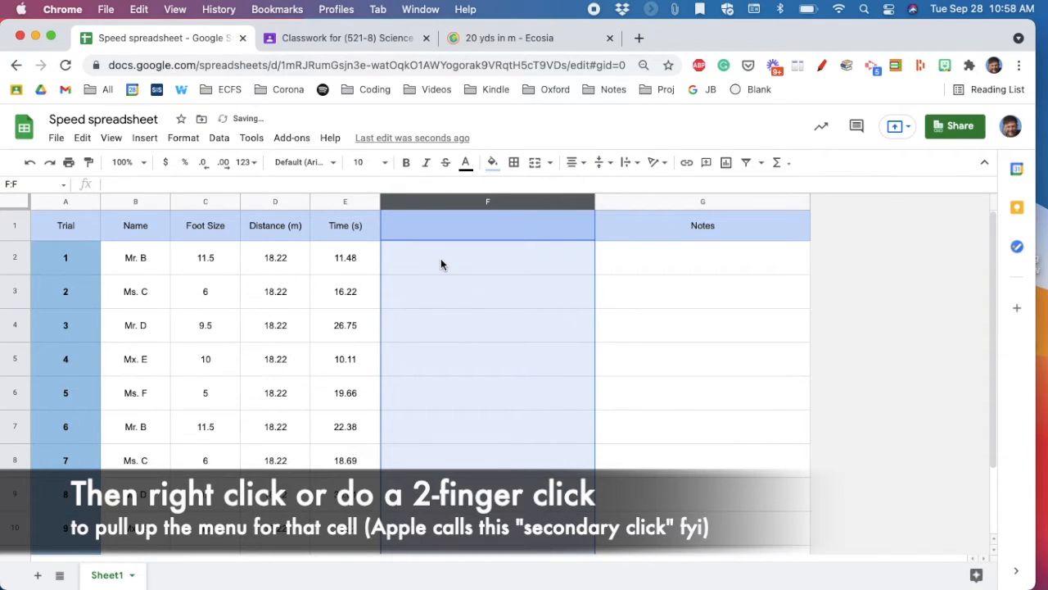
left_click(444, 230)
type("Speed (")
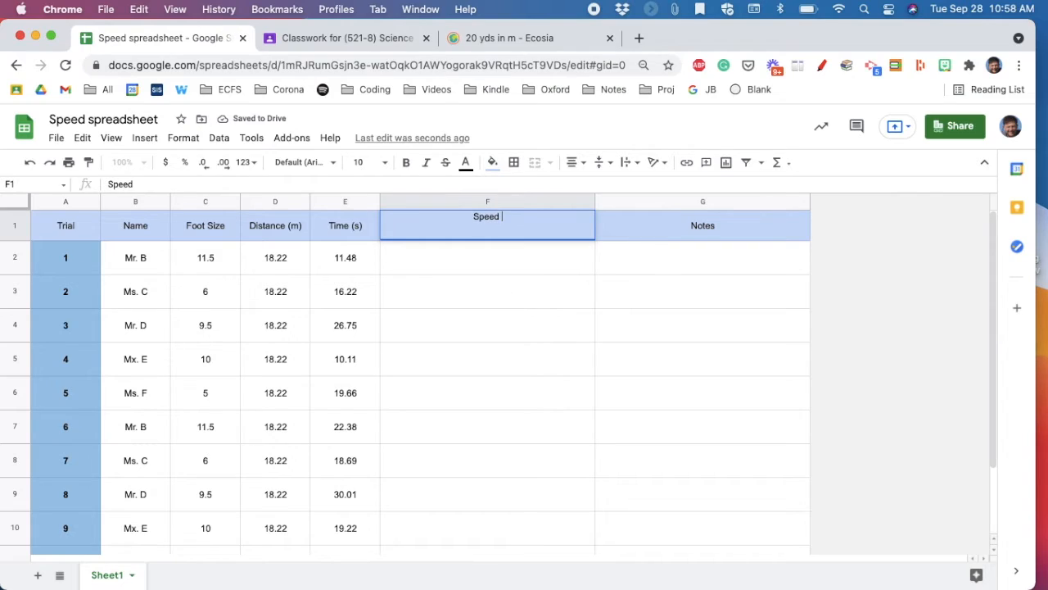
type("m/s)")
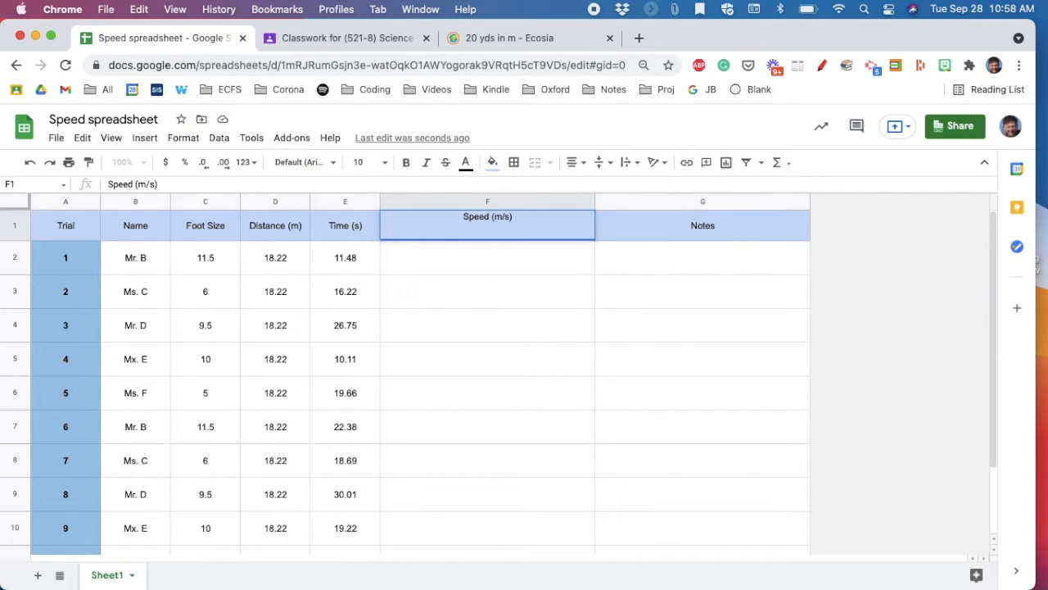
key("Return")
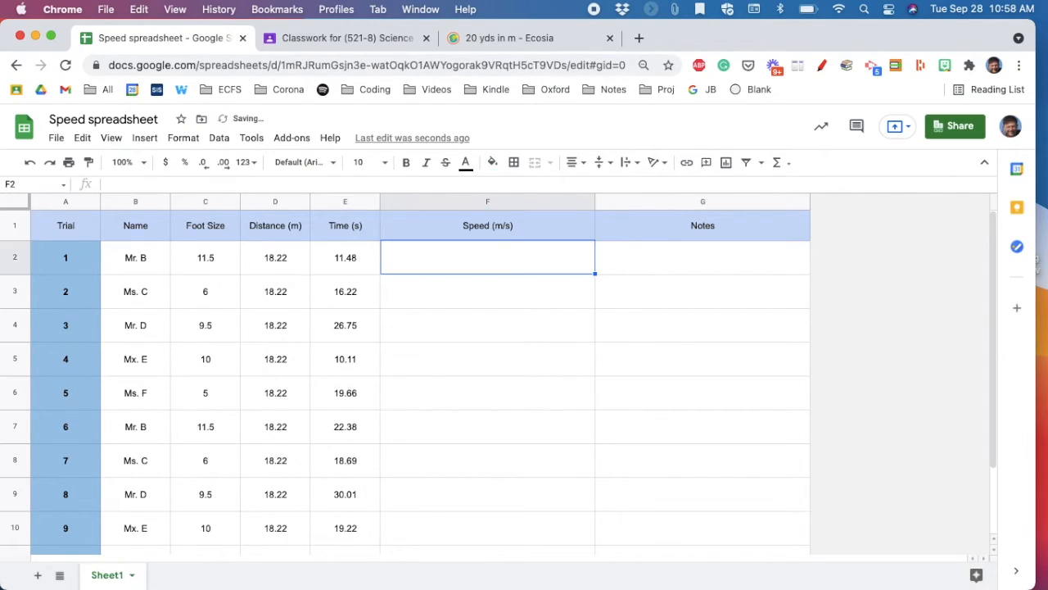
Calculate trial 1's speed in F2 with =D2/E2 and accept the suggested autofill for the remaining rows through F12.
left_click(401, 259)
type("=")
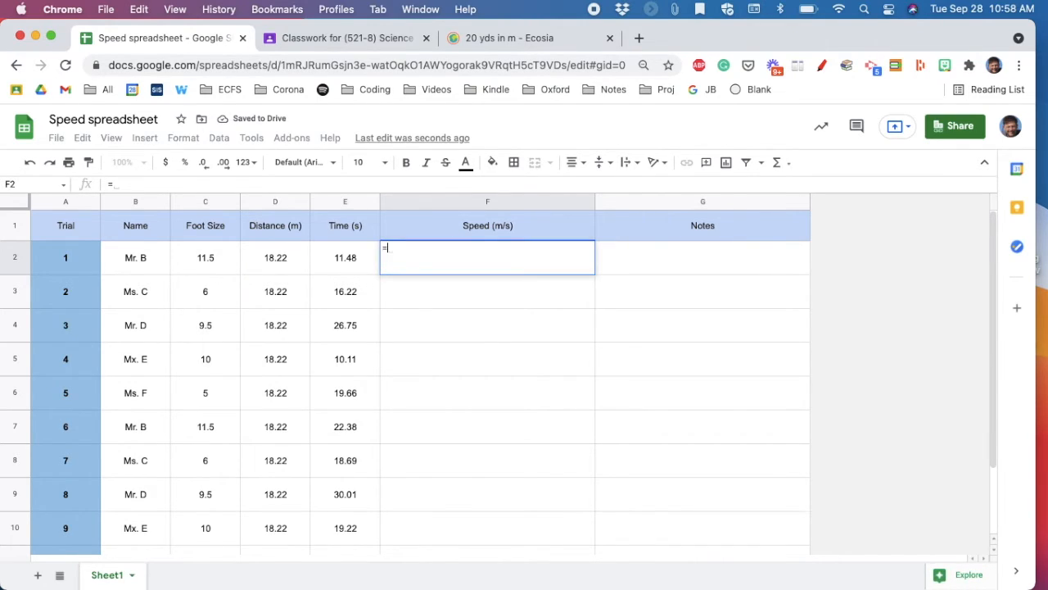
left_click(284, 263)
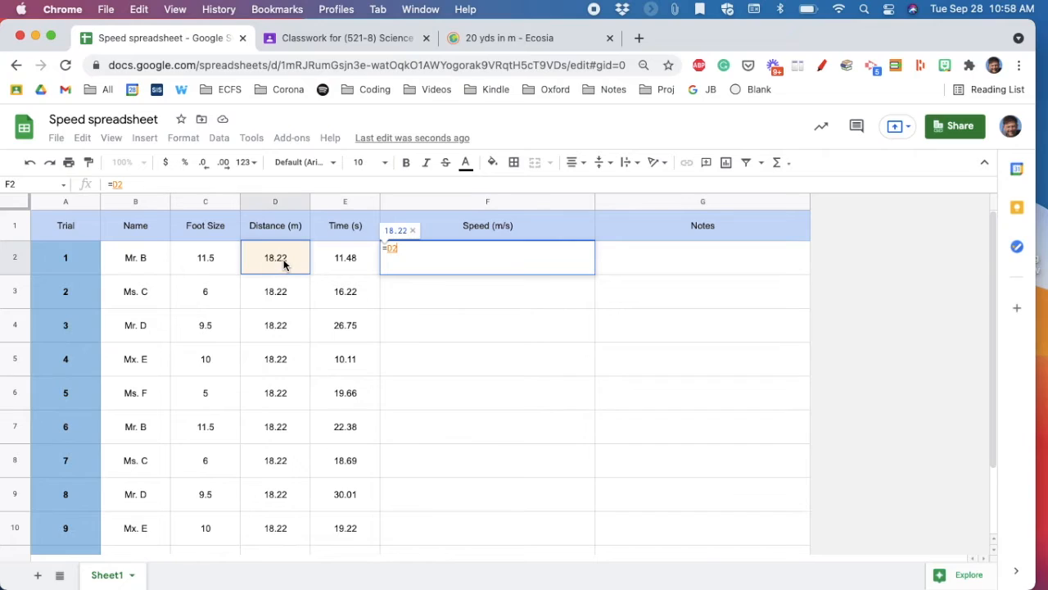
type("/")
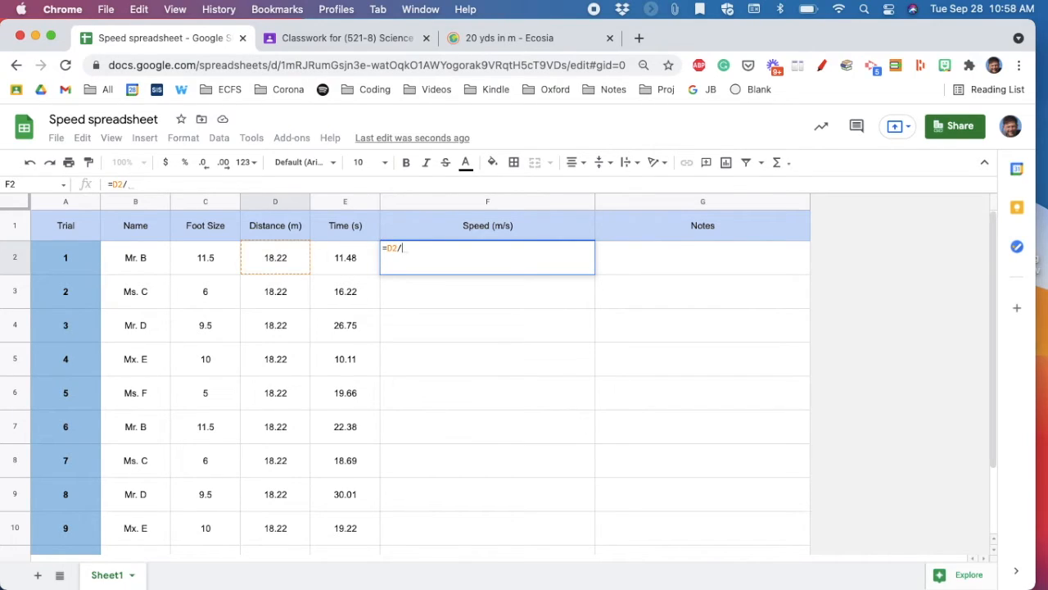
left_click(334, 262)
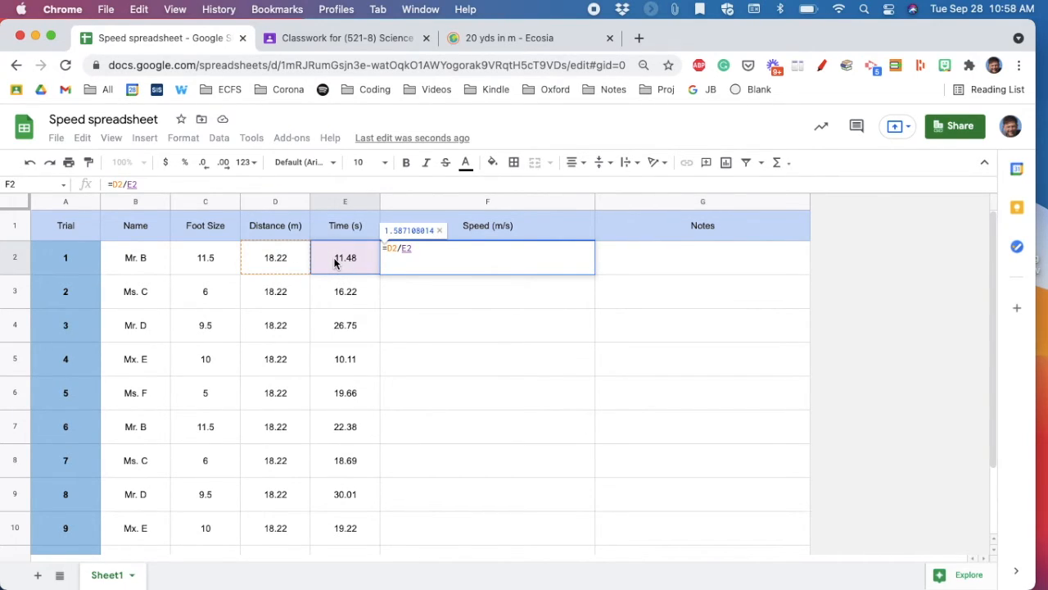
key("Return")
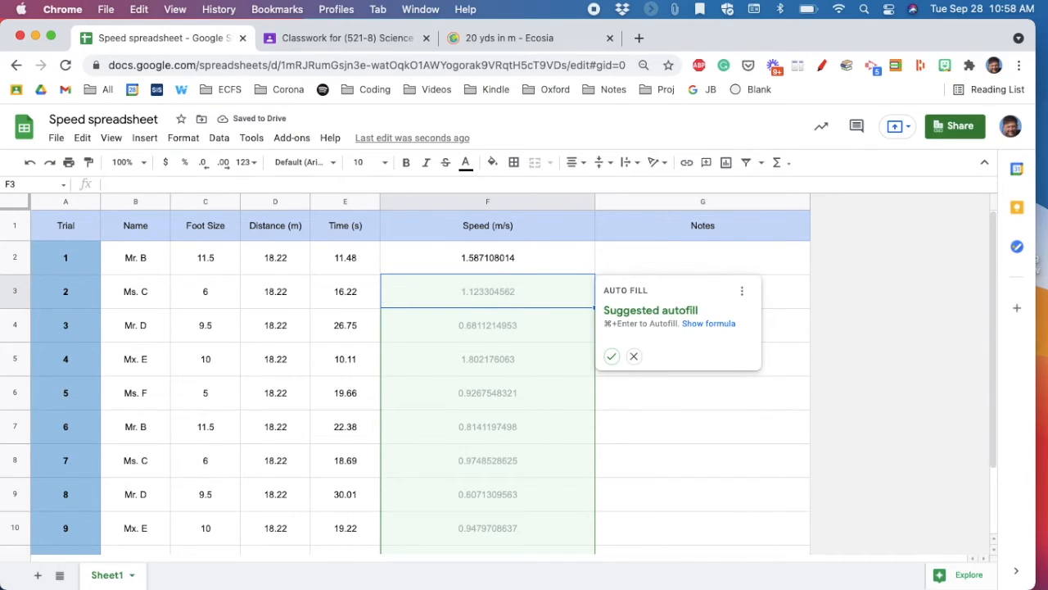
left_click(613, 357)
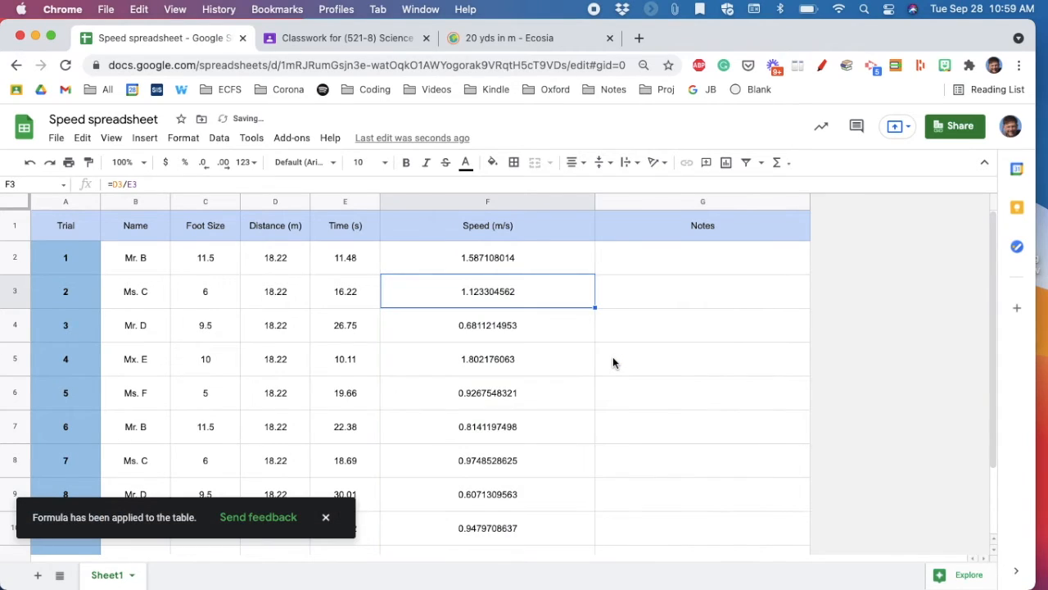
scroll(556, 367, "down", 3)
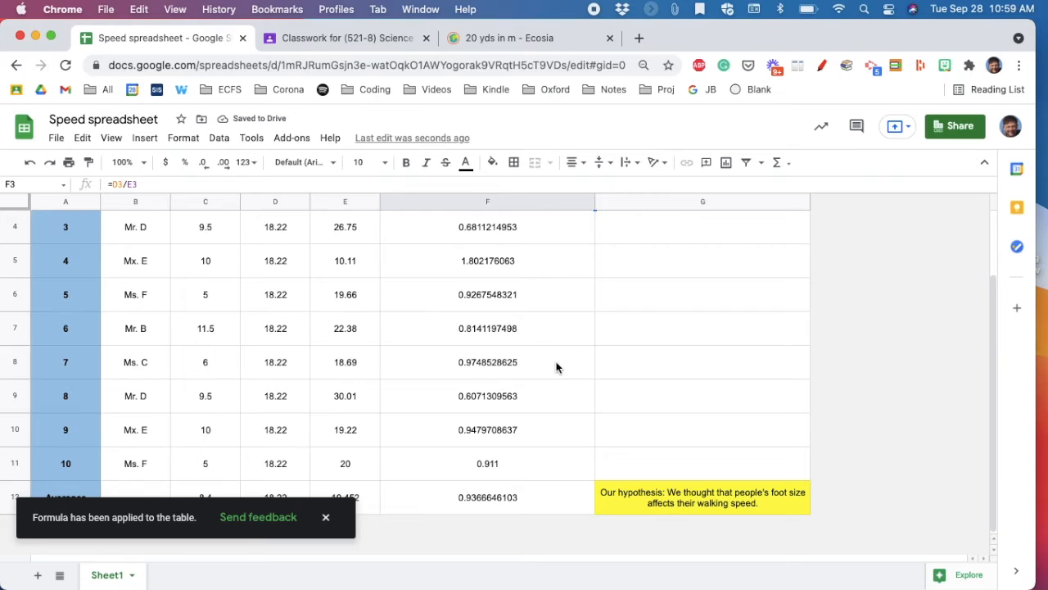
Reduce the speed values in F2:F12 to two decimal places.
scroll(556, 367, "up", 3)
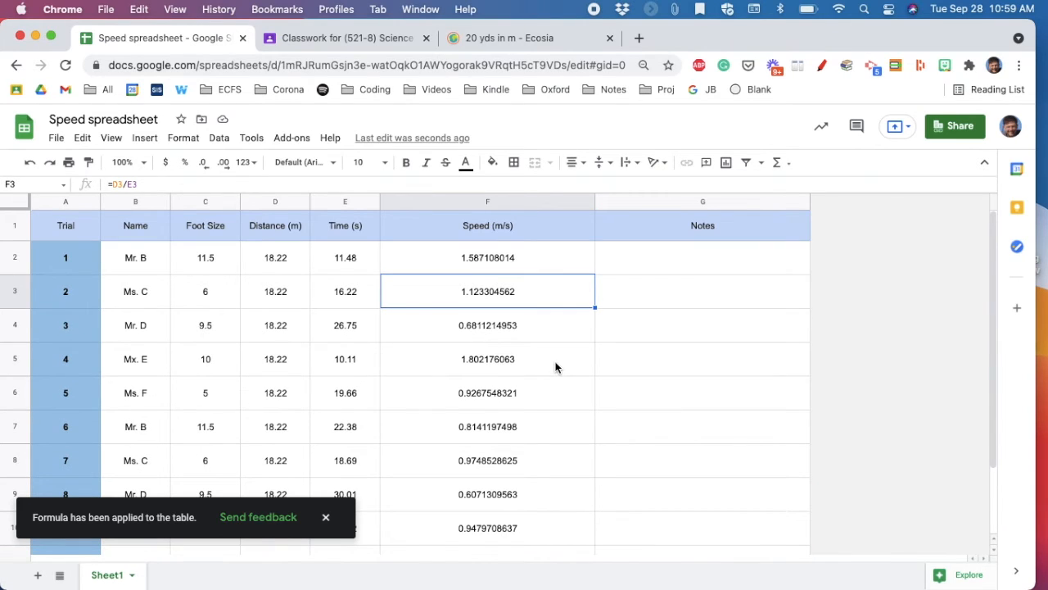
left_click_drag(486, 257, 476, 506)
scroll(476, 506, "down", 3)
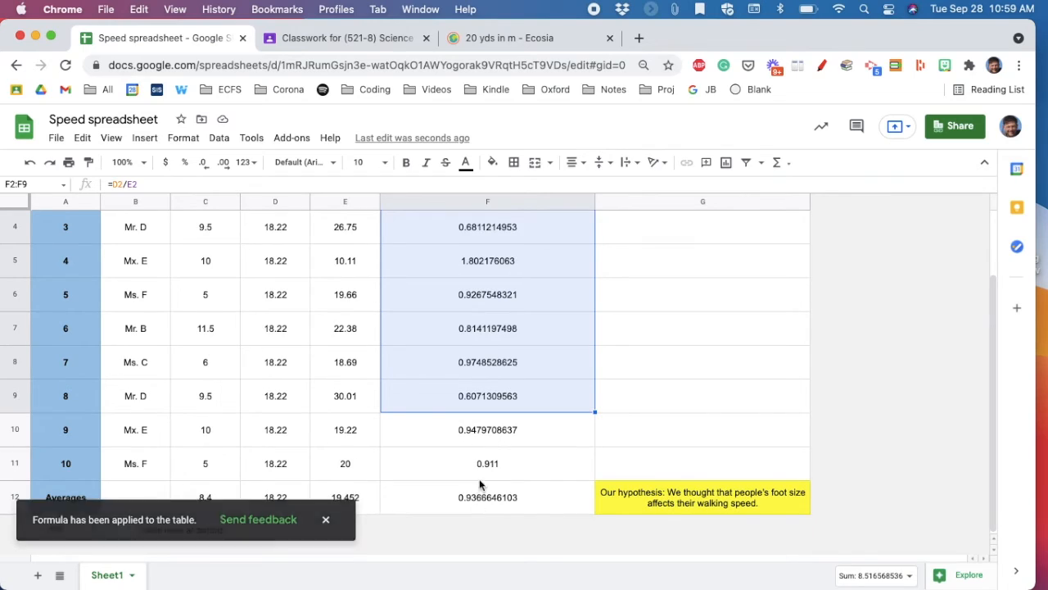
left_click(474, 497, "shift")
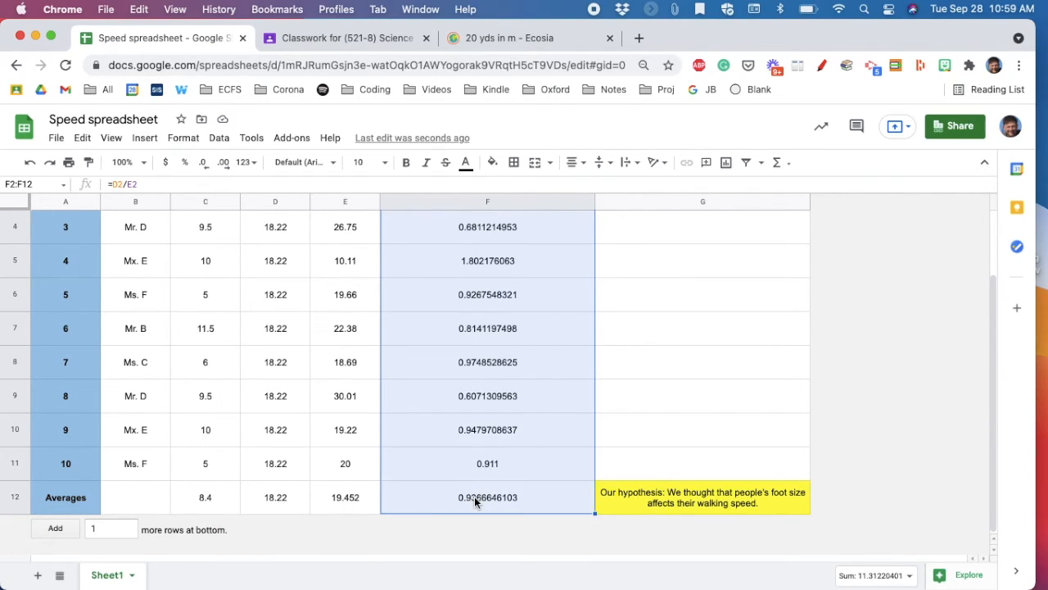
left_click(205, 166)
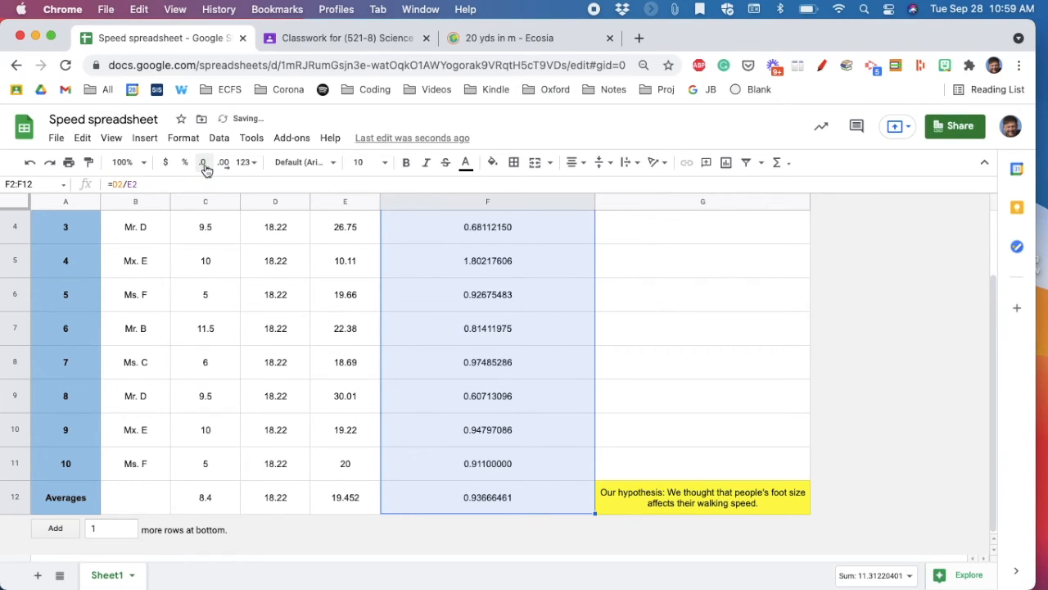
left_click(205, 166)
left_click(204, 166)
left_click(205, 166)
left_click(205, 166)
left_click(205, 166)
left_click(205, 166)
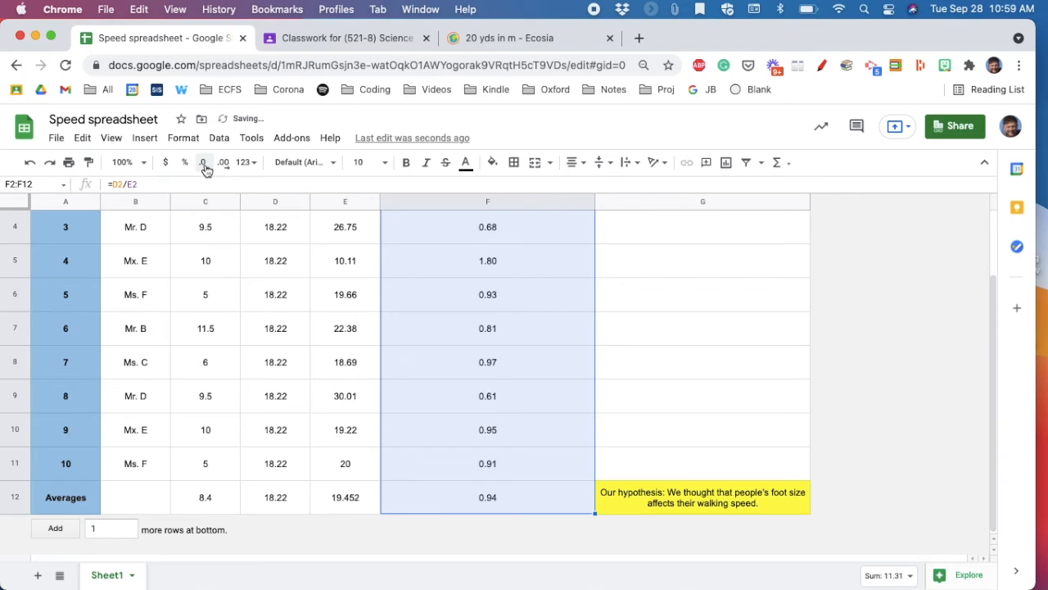
left_click(626, 377)
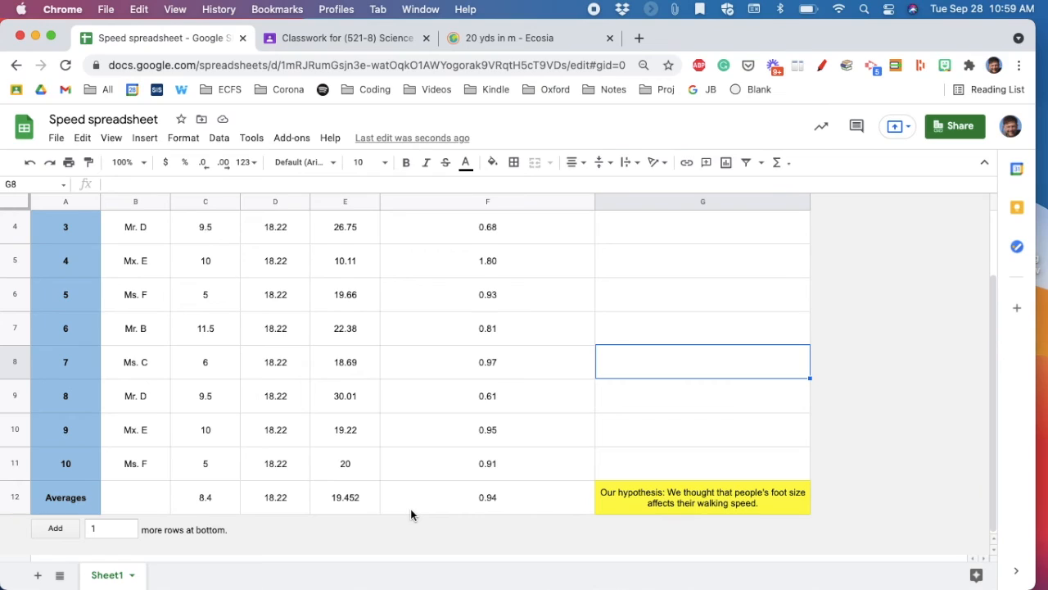
scroll(411, 511, "up", 3)
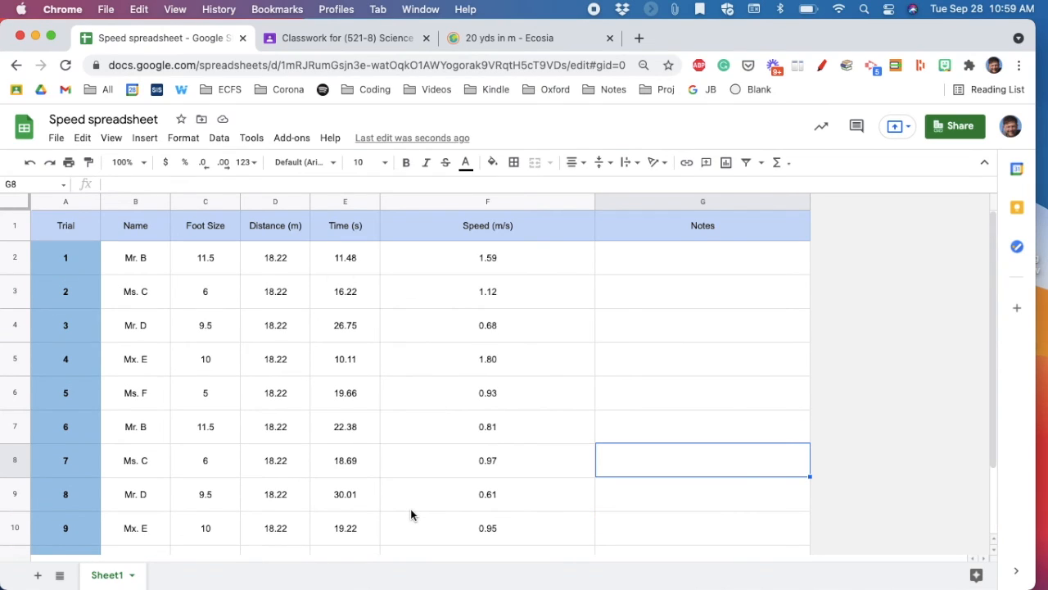